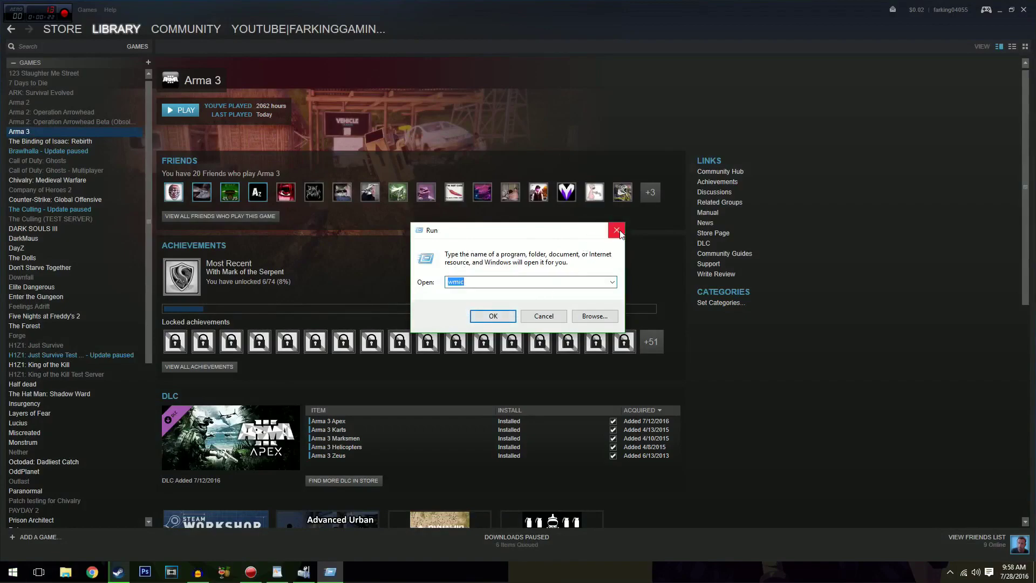
# Run wmic, query the CPU with "cpu get numberofcores,numberoflogicalprocessors /format:list", and close the console.
pyautogui.click(493, 315)
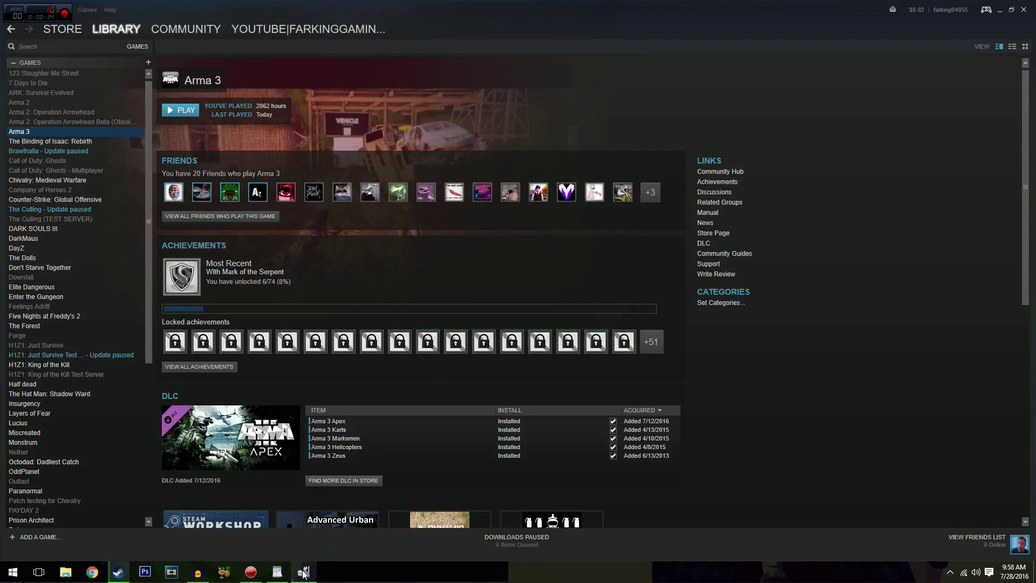
pyautogui.write('cpu get numberofcores,numberoflogicalprocessors /format:list')
pyautogui.moveTo(520, 297); pyautogui.dragTo(497, 164)
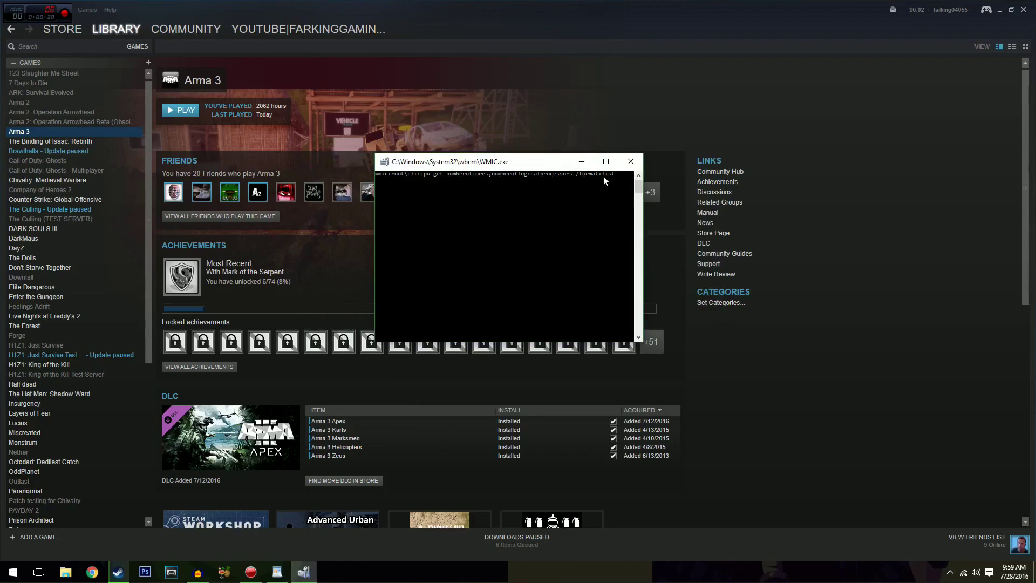
pyautogui.press('Return')
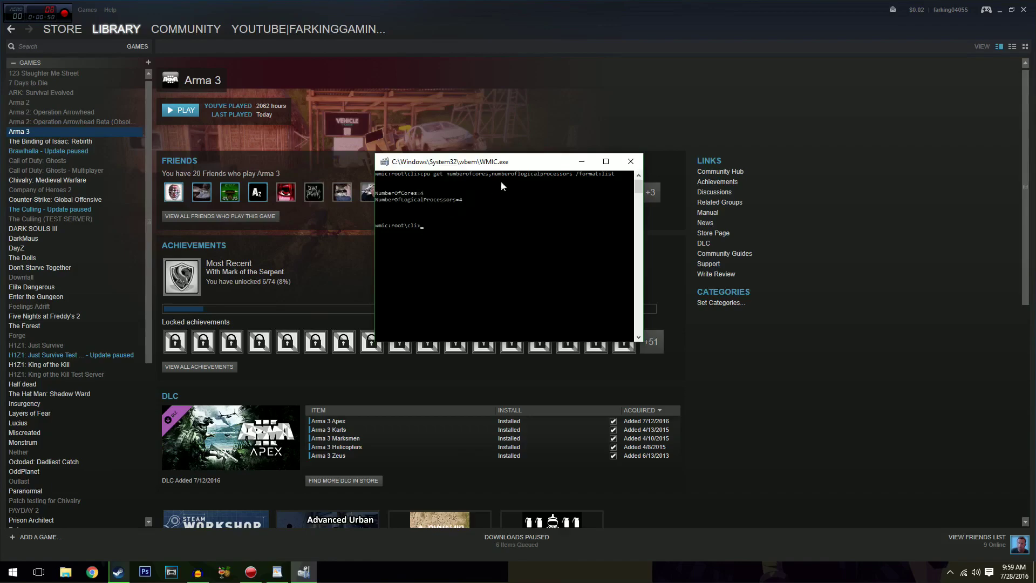
pyautogui.click(630, 163)
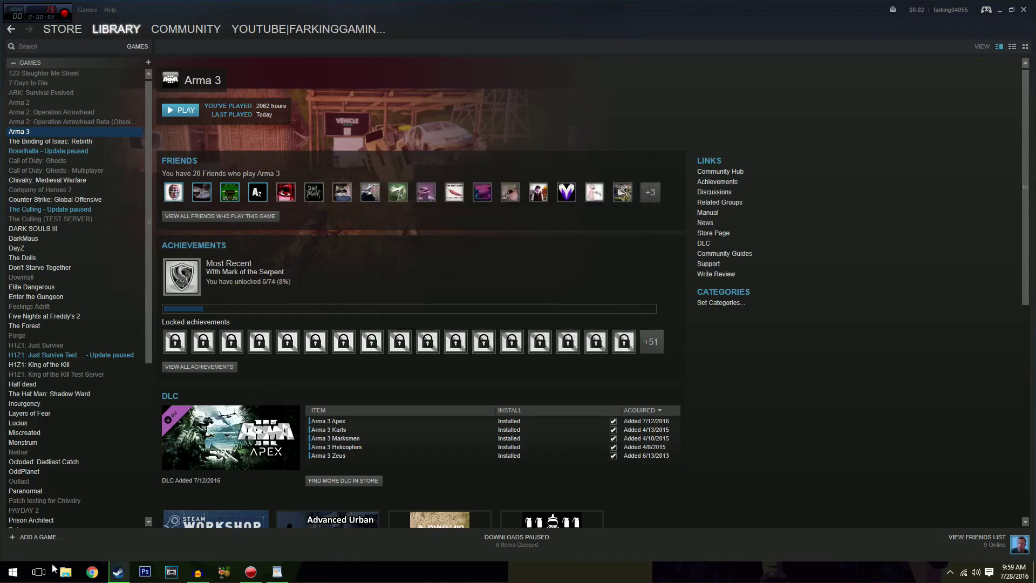
# Open the system properties of This PC from File Explorer to check the processor and installed memory, closing both windows.
pyautogui.click(65, 574)
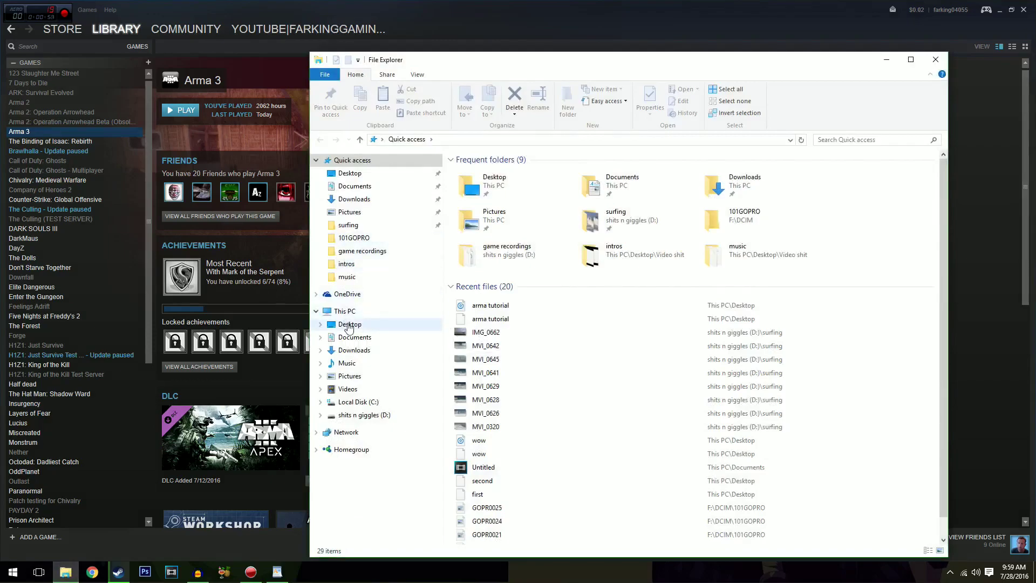
pyautogui.rightClick(362, 314)
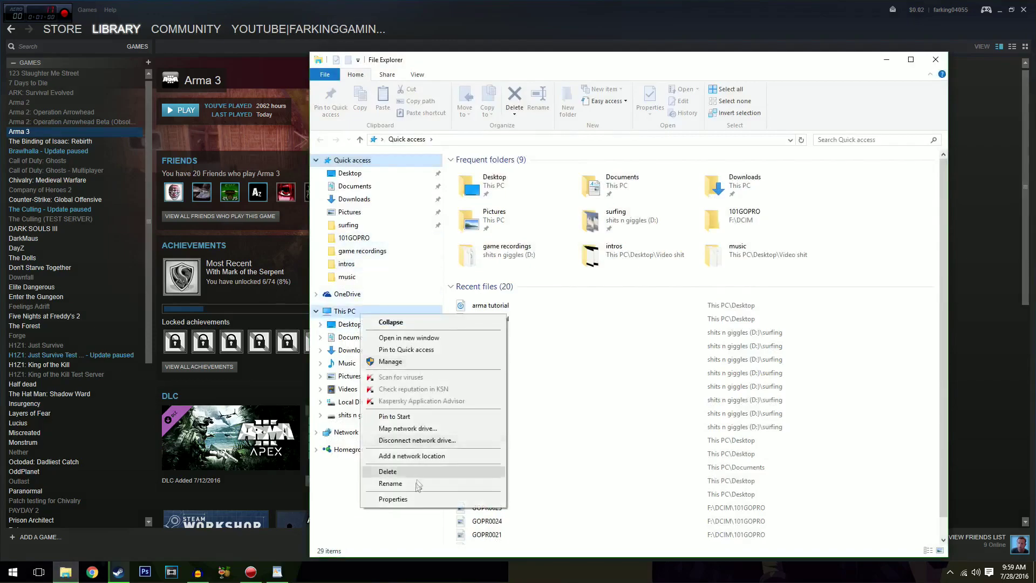
pyautogui.click(385, 497)
pyautogui.click(937, 60)
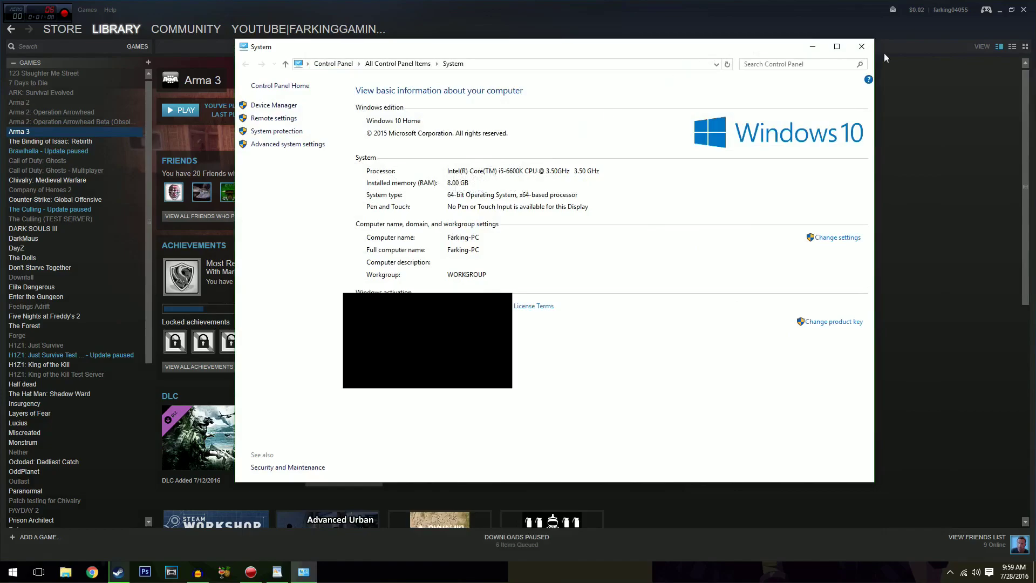
pyautogui.click(862, 46)
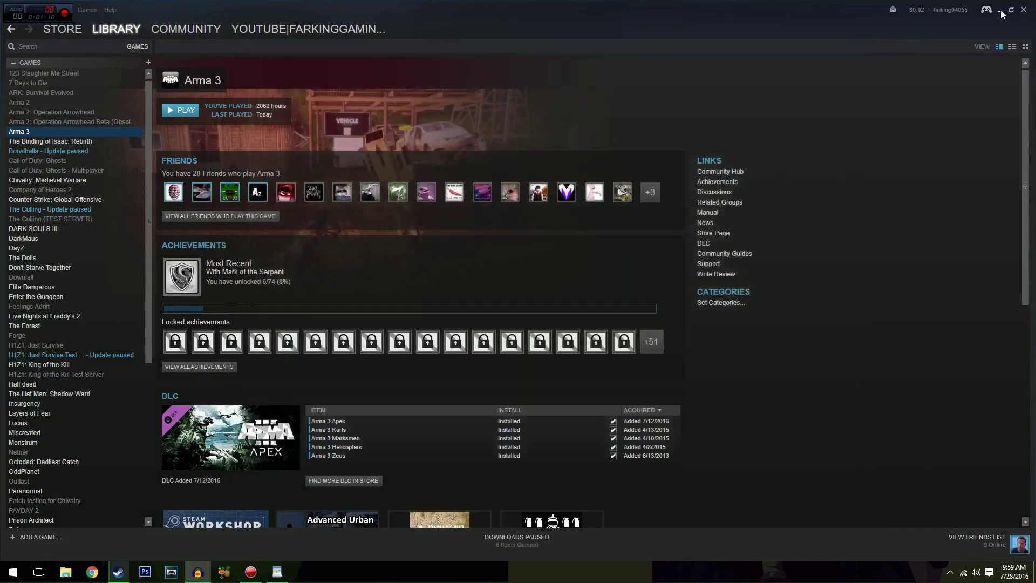
# Open the launch options of Arma 3 from the game's properties in the Steam library.
pyautogui.click(1000, 10)
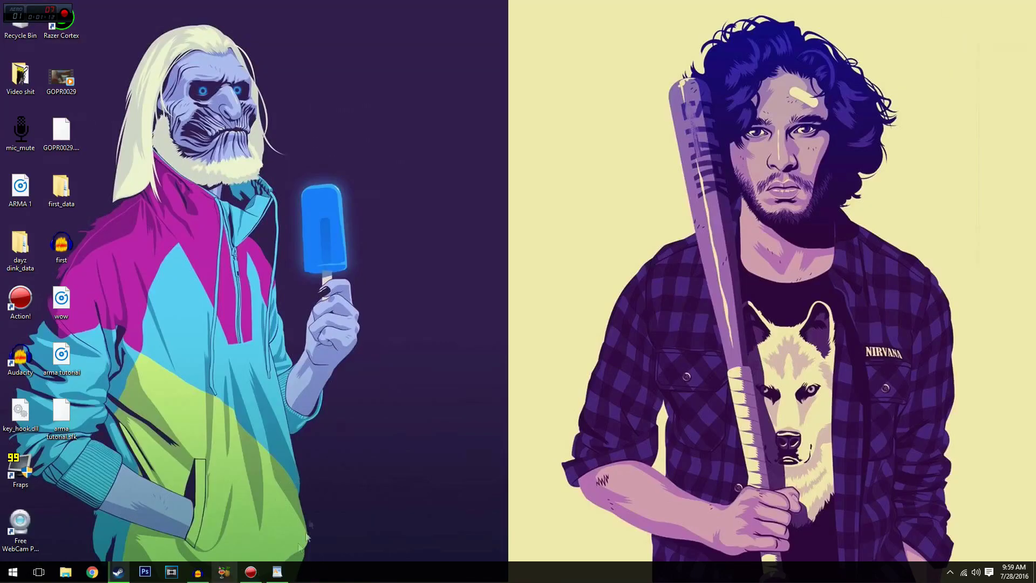
pyautogui.click(119, 573)
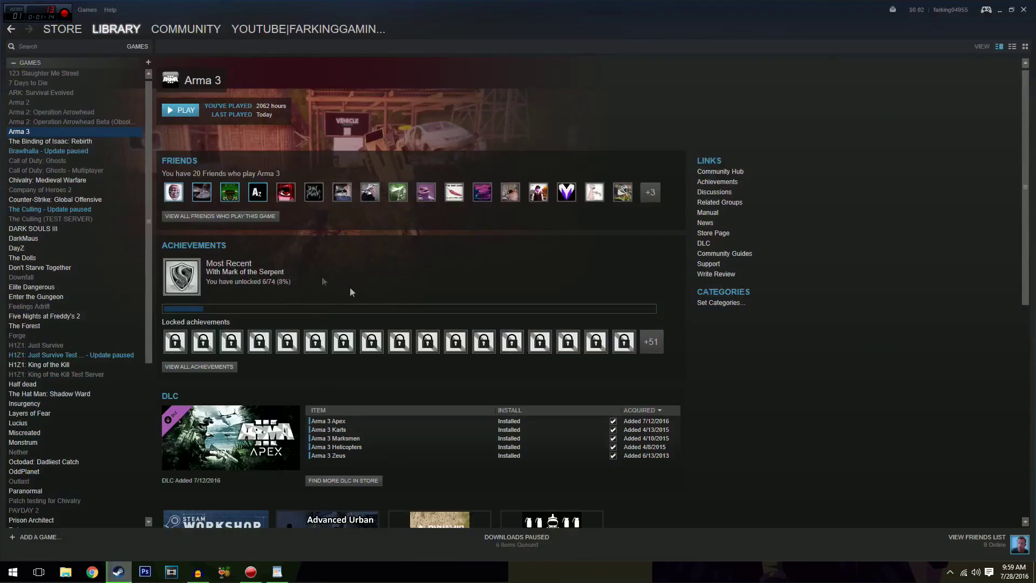
pyautogui.rightClick(49, 131)
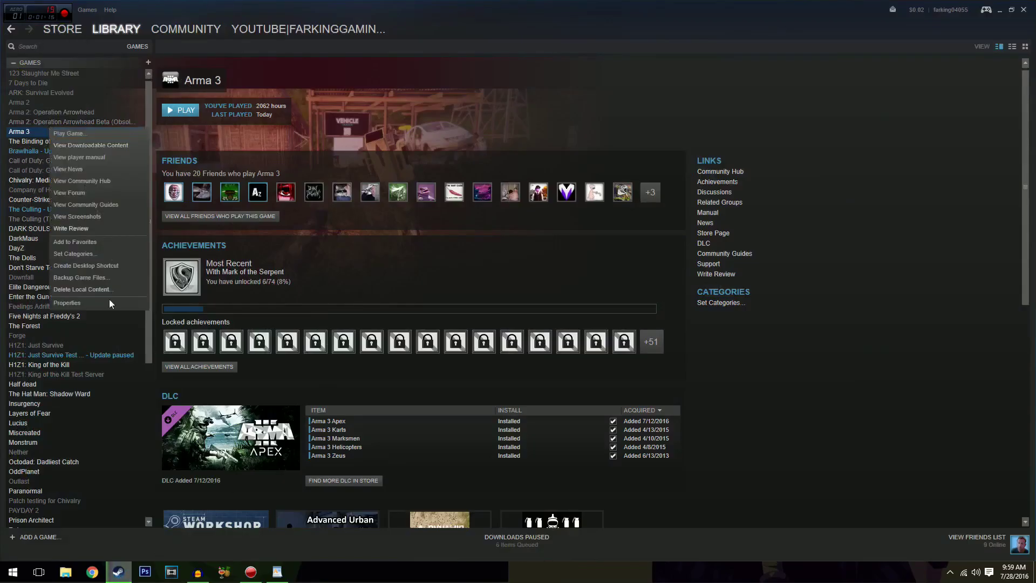
pyautogui.click(103, 303)
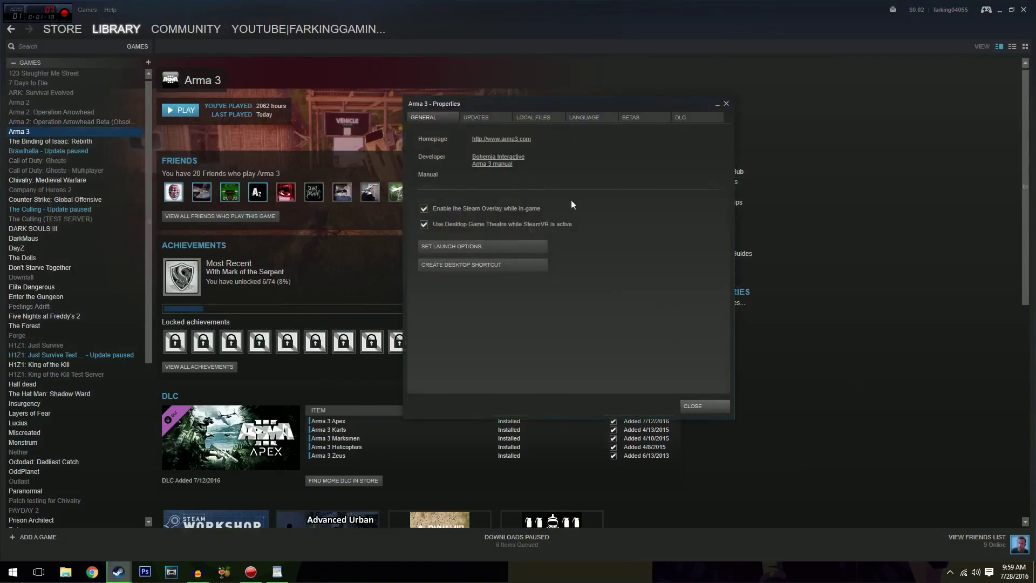
pyautogui.click(461, 246)
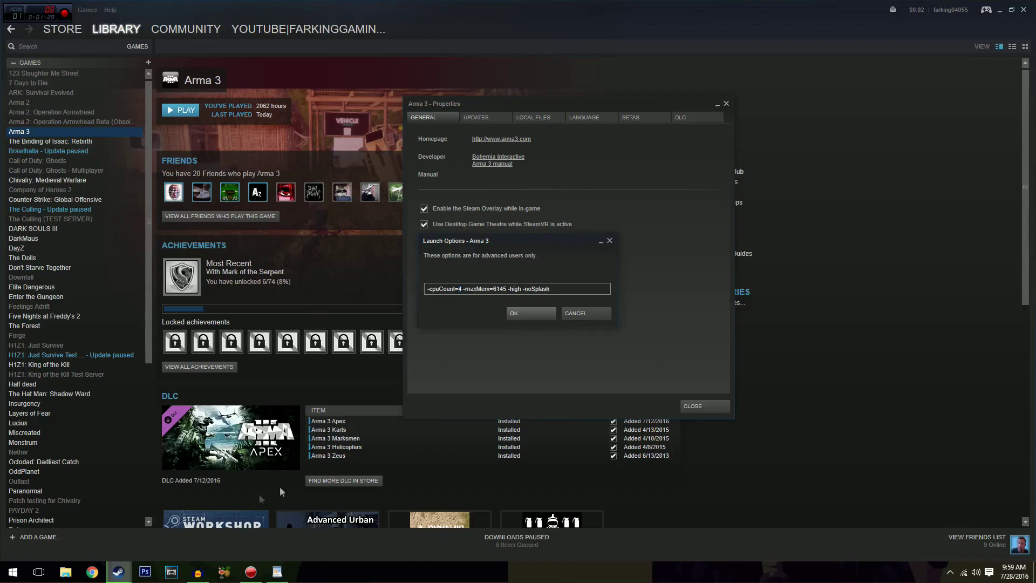
# Read the WordPad notes on the cpuCount, maxMem, high and noSplash parameters for Intel and AMD systems, and minimize the document.
pyautogui.click(277, 571)
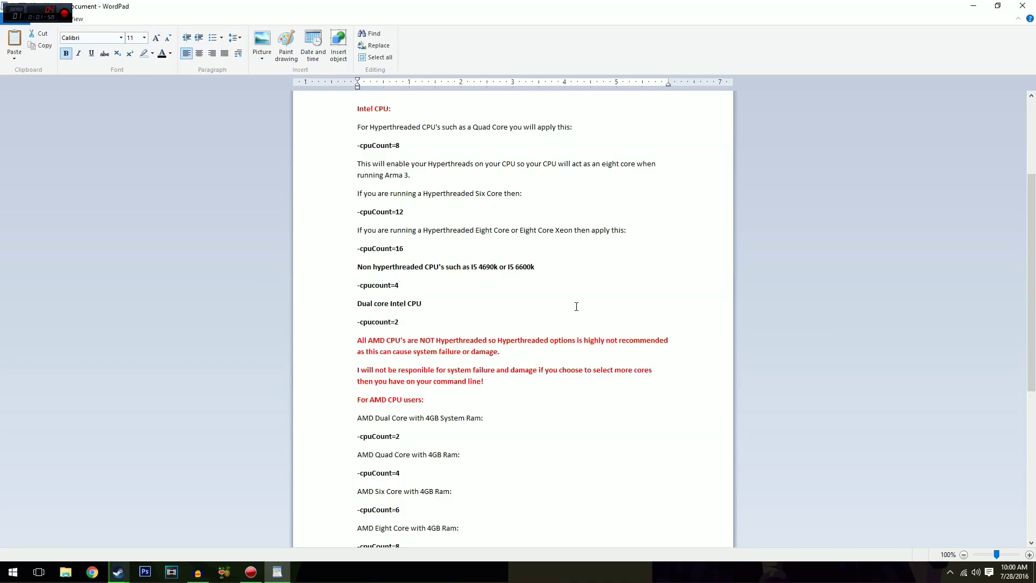
pyautogui.scroll(-3, 580, 313)
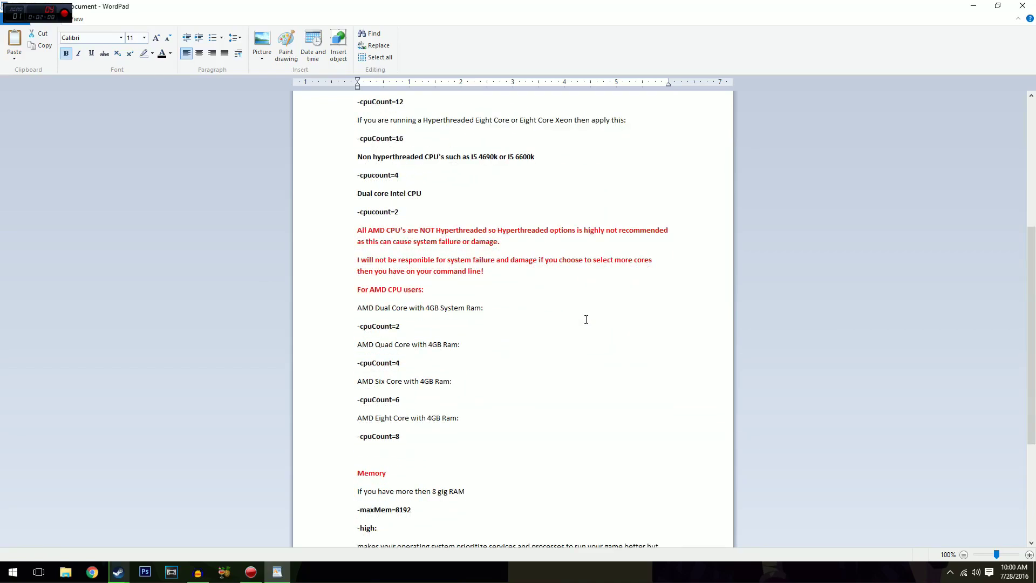
pyautogui.scroll(-1, 586, 320)
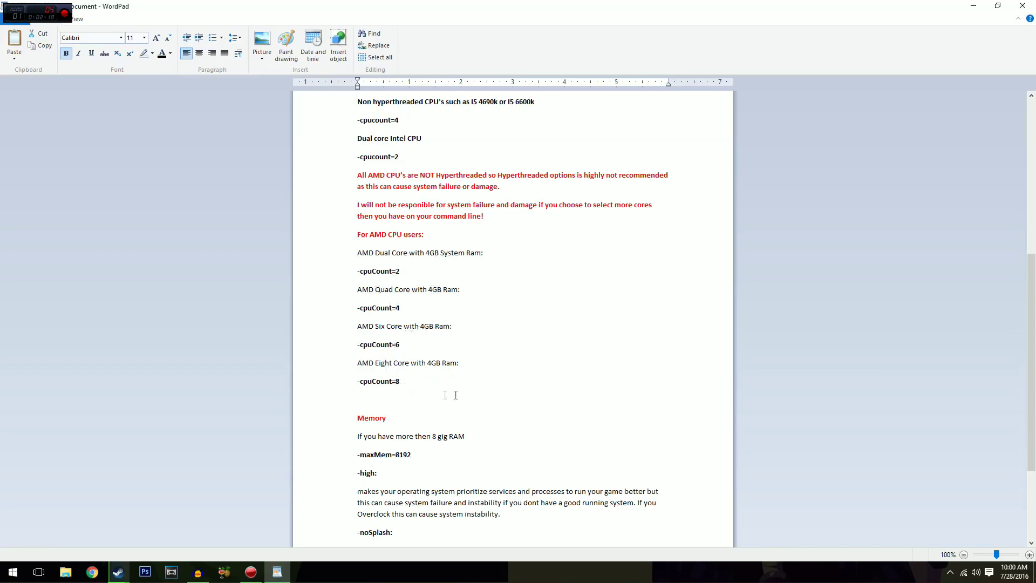
pyautogui.scroll(-2, 501, 342)
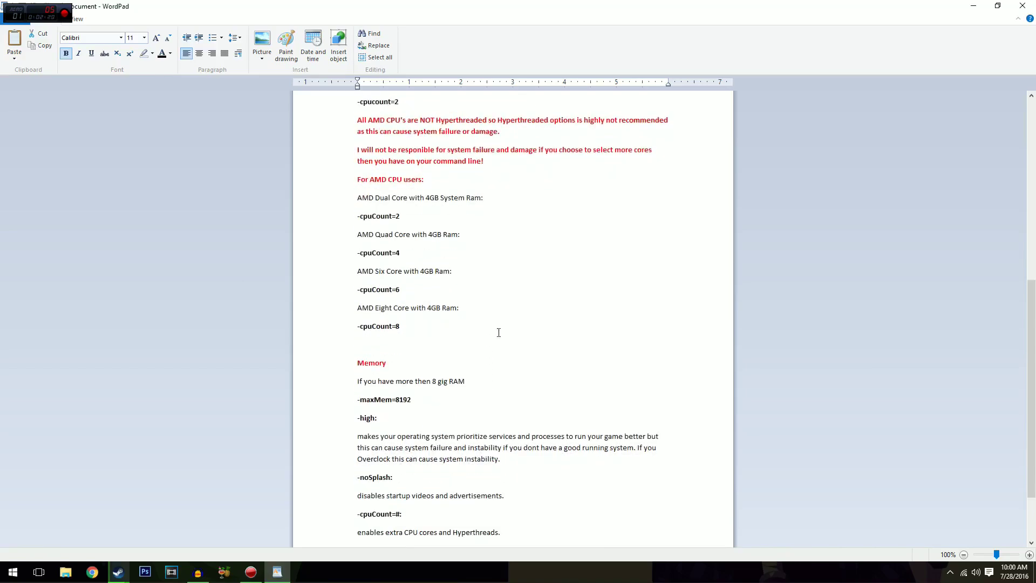
pyautogui.scroll(-3, 496, 323)
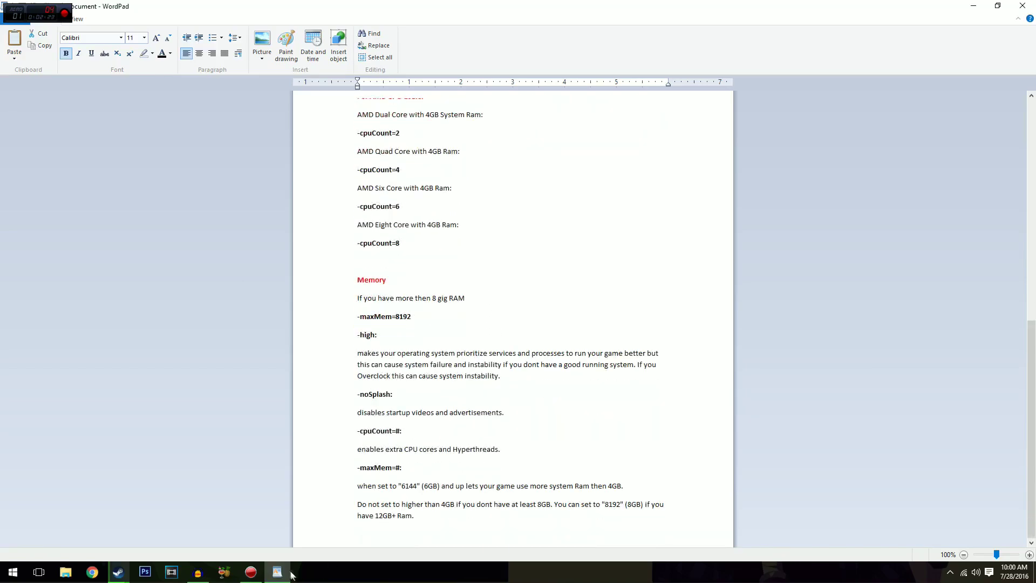
pyautogui.click(980, 6)
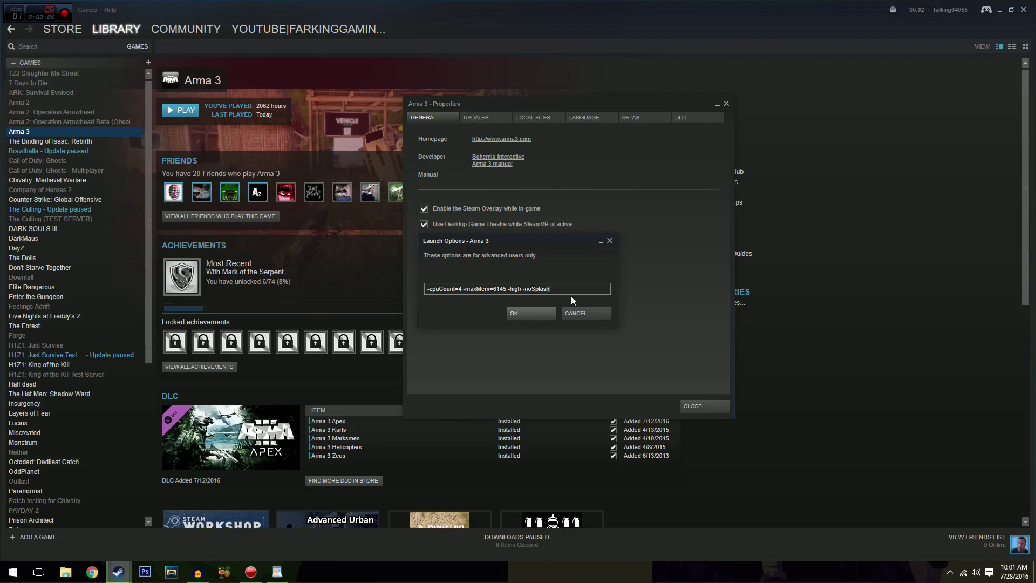
# Accept the launch options "-cpuCount=4 -maxMem=6145 -high -noSplash", close the properties, and open the Arma 3 launcher with Steam minimized.
pyautogui.click(533, 312)
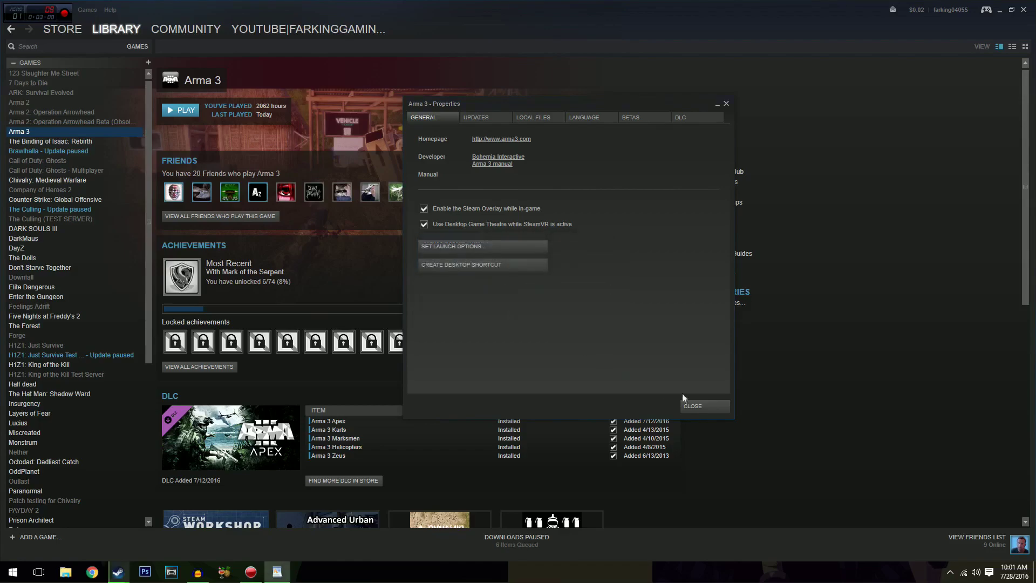
pyautogui.click(694, 407)
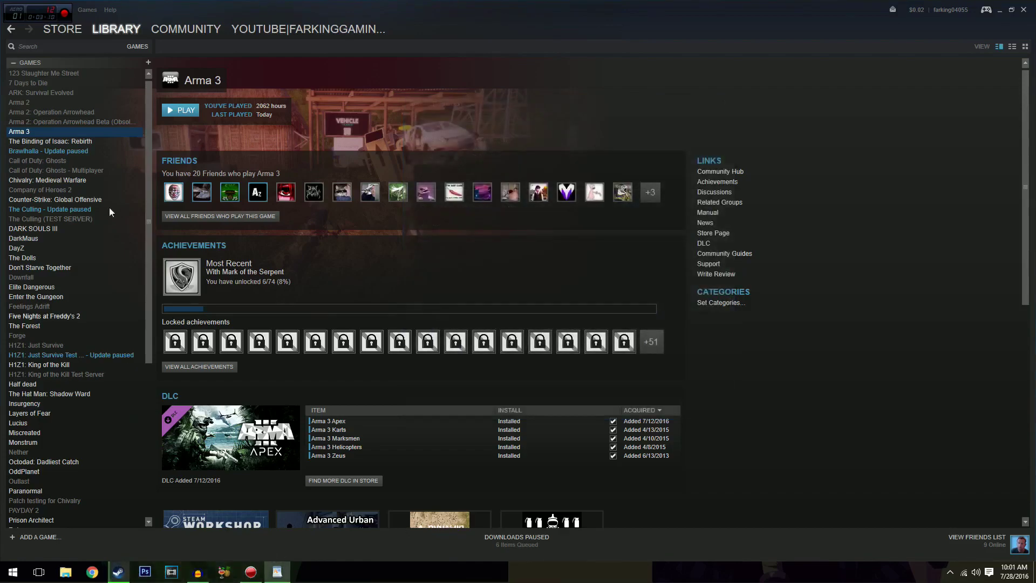
pyautogui.click(181, 110)
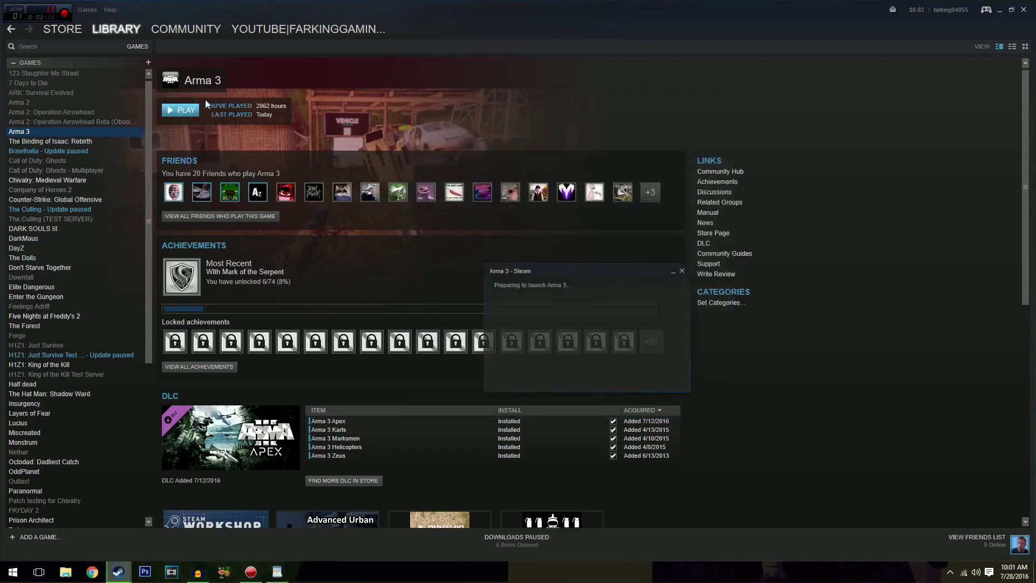
pyautogui.click(1000, 9)
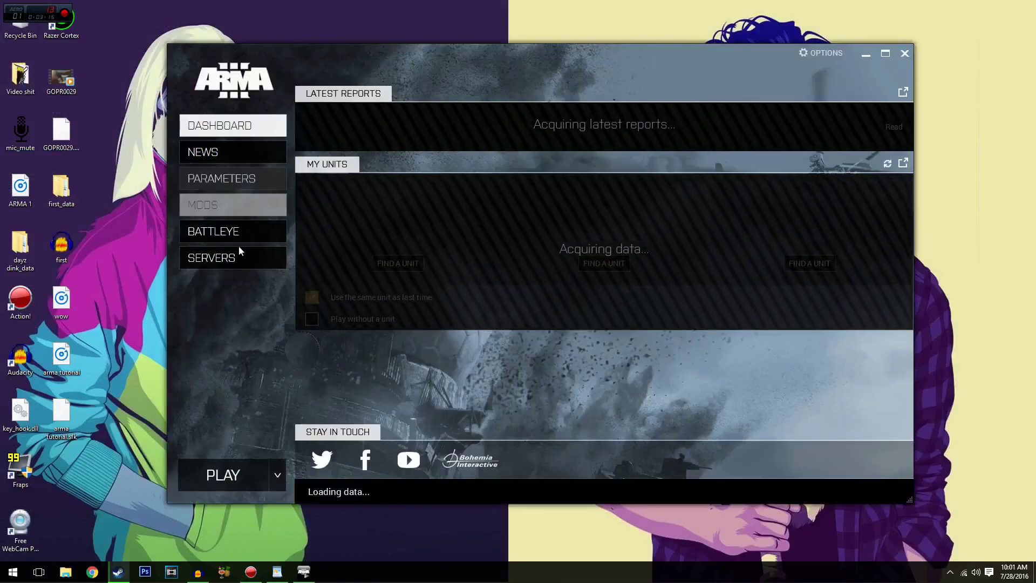
# Select Intel TBB 4 allocator (tbb4malloc_bi) as Malloc in the launcher's advanced parameters and start the game.
pyautogui.click(241, 179)
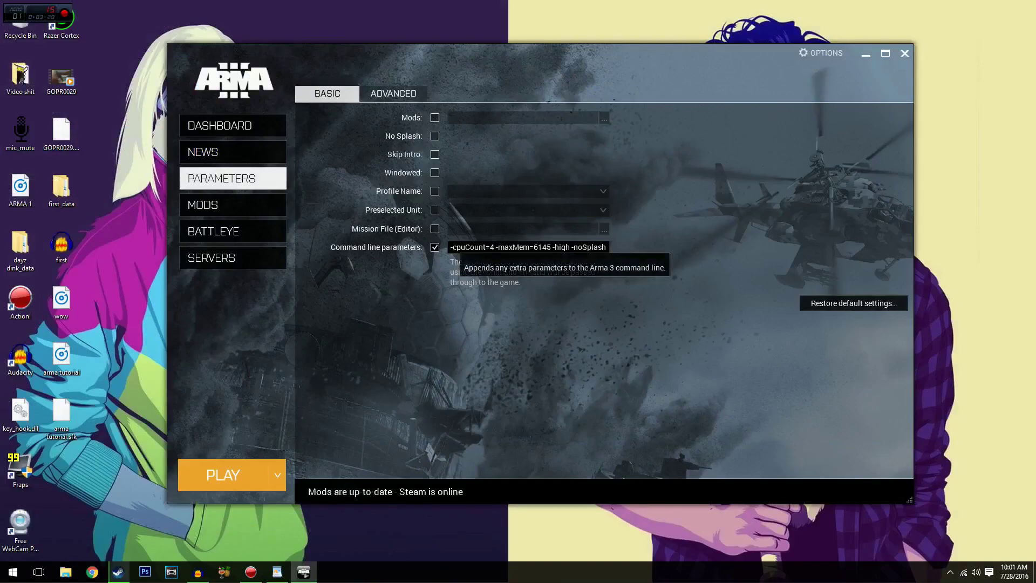
pyautogui.click(388, 95)
pyautogui.click(311, 114)
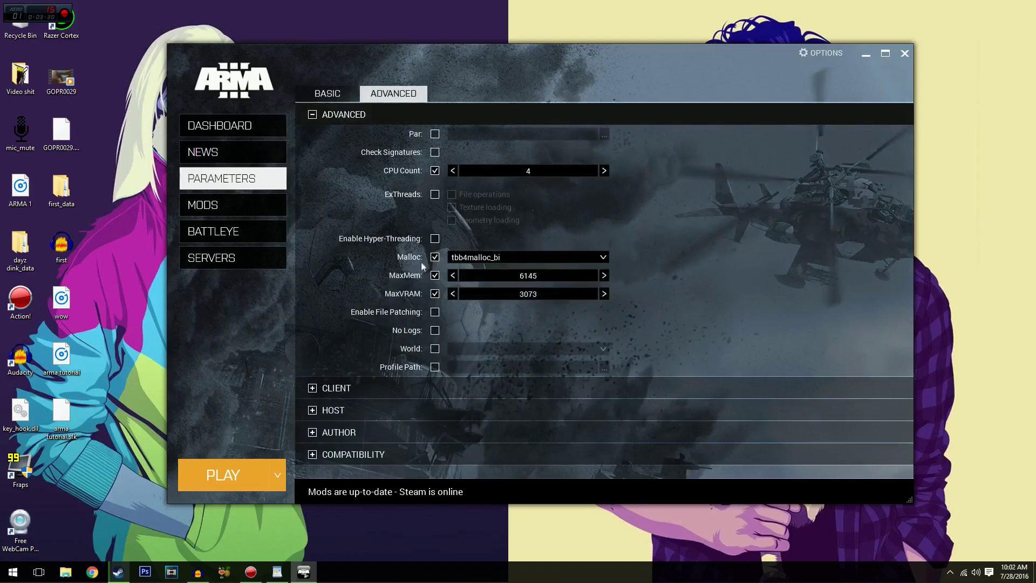
pyautogui.moveTo(421, 262)
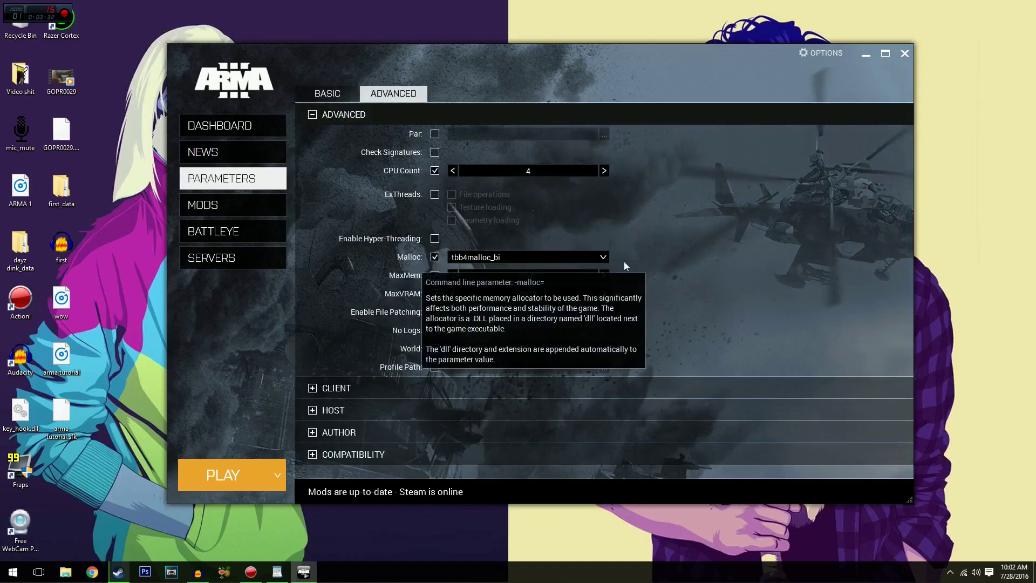
pyautogui.click(603, 258)
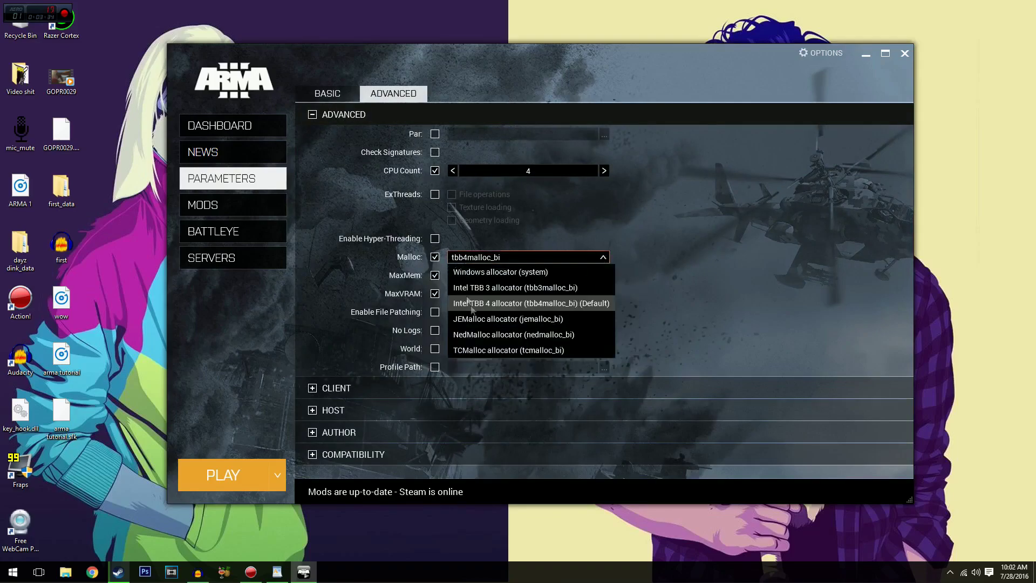
pyautogui.click(502, 303)
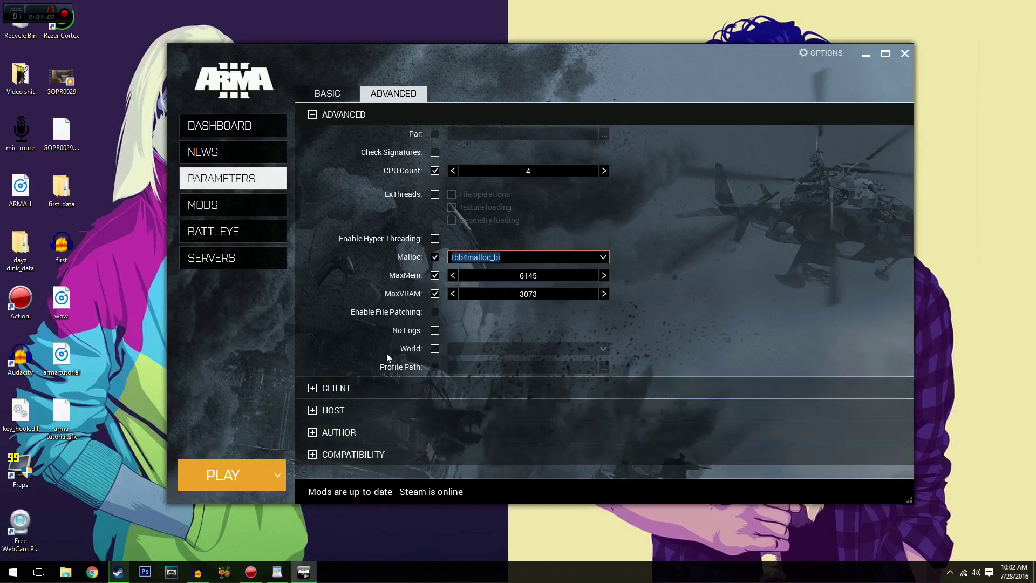
pyautogui.click(255, 466)
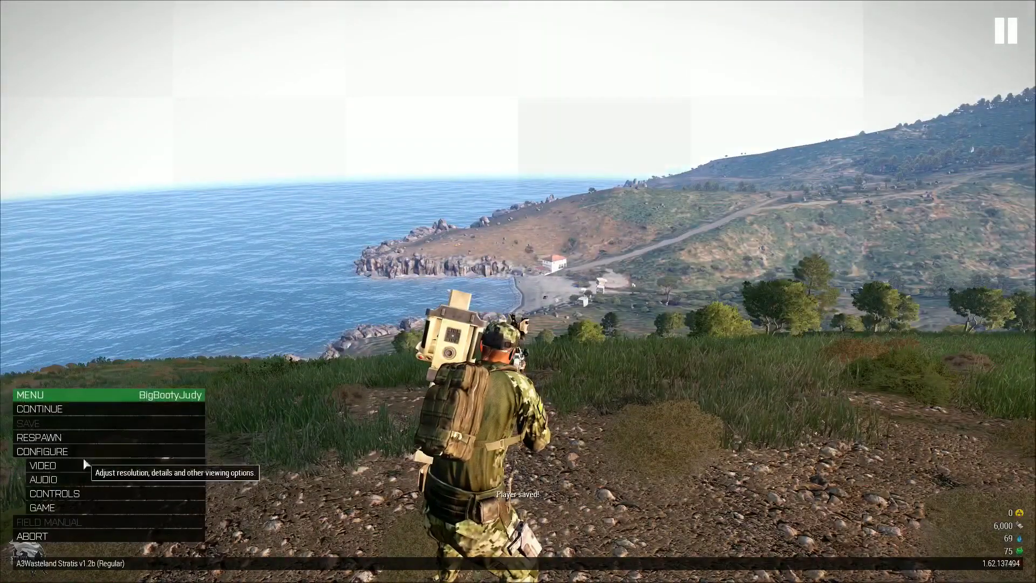
# Examine the general quality, visibility and lighting settings in the in-game video options and return to play.
pyautogui.click(84, 462)
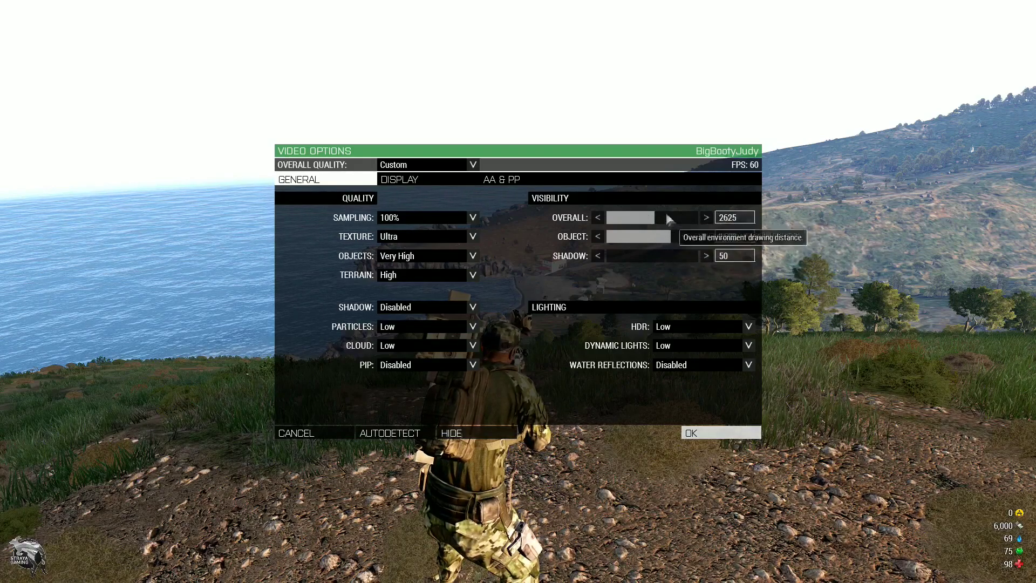
pyautogui.press('Escape')
pyautogui.press('Escape')
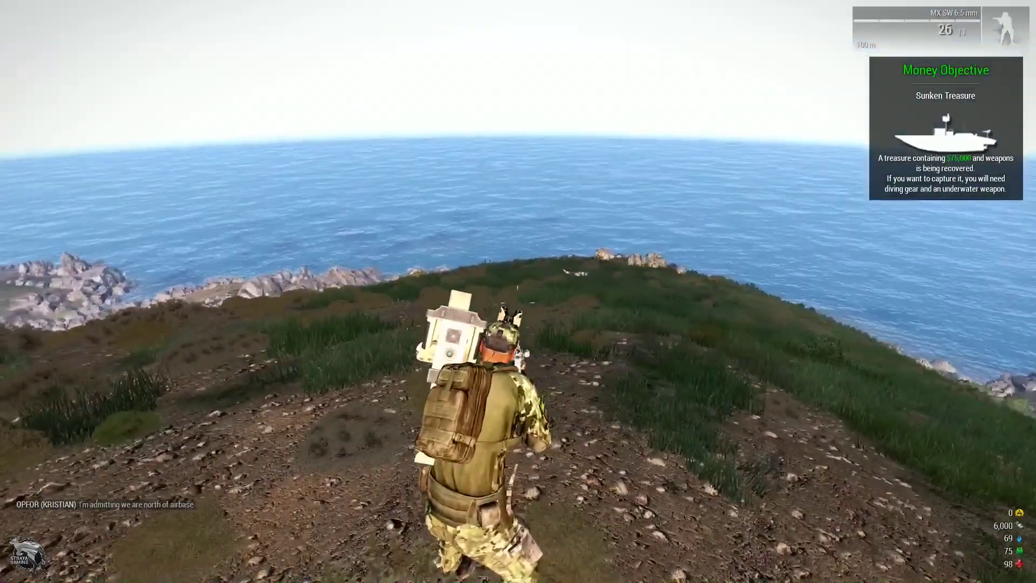
# Revisit the video configuration from the pause menu and resume the game.
pyautogui.press('Escape')
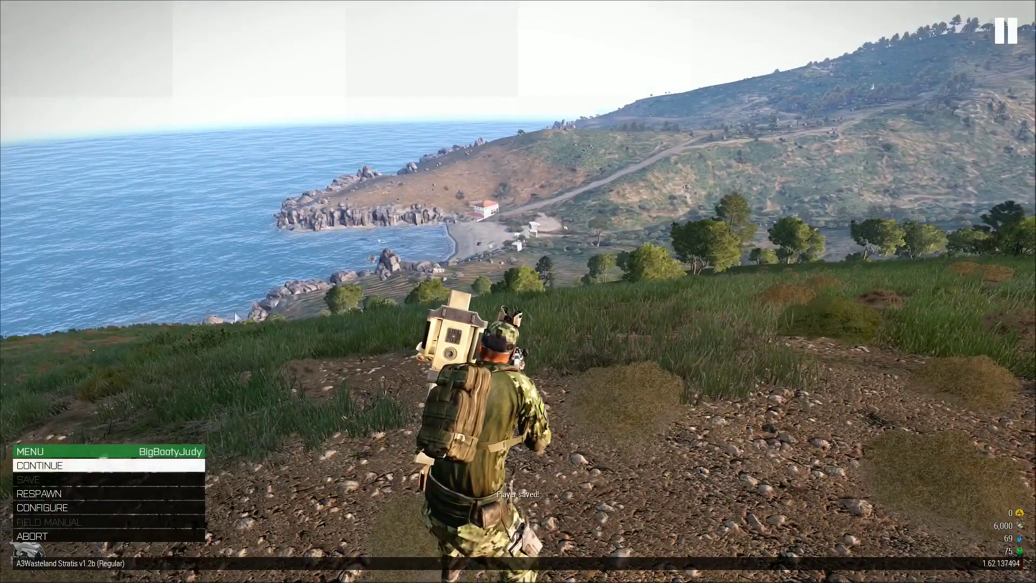
pyautogui.click(42, 512)
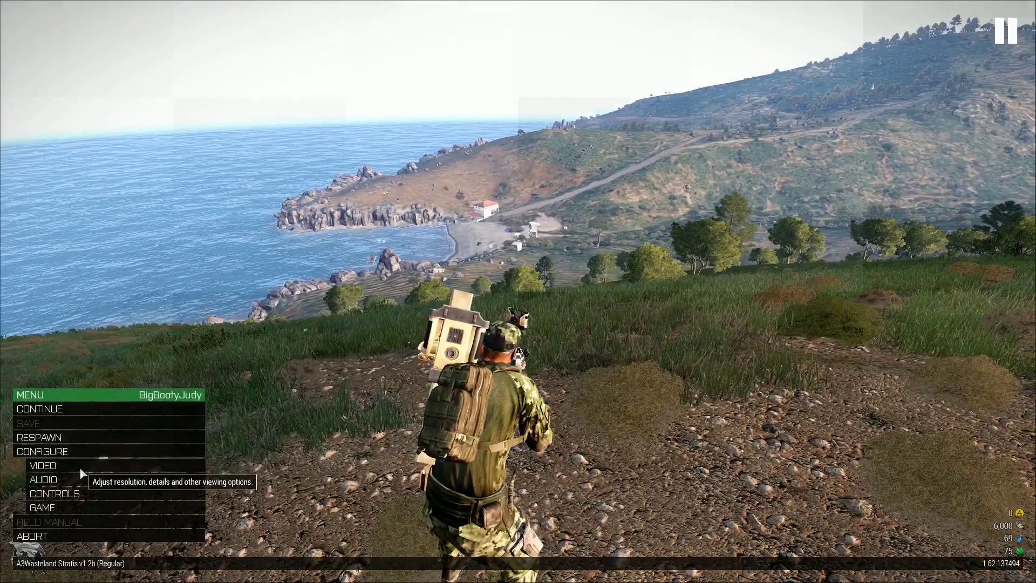
pyautogui.click(35, 465)
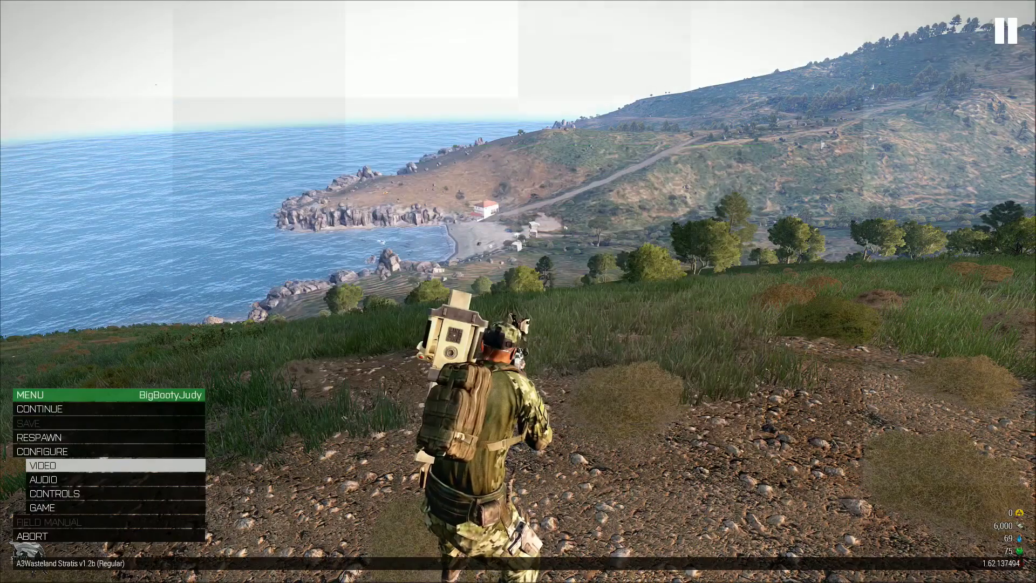
pyautogui.press('Escape')
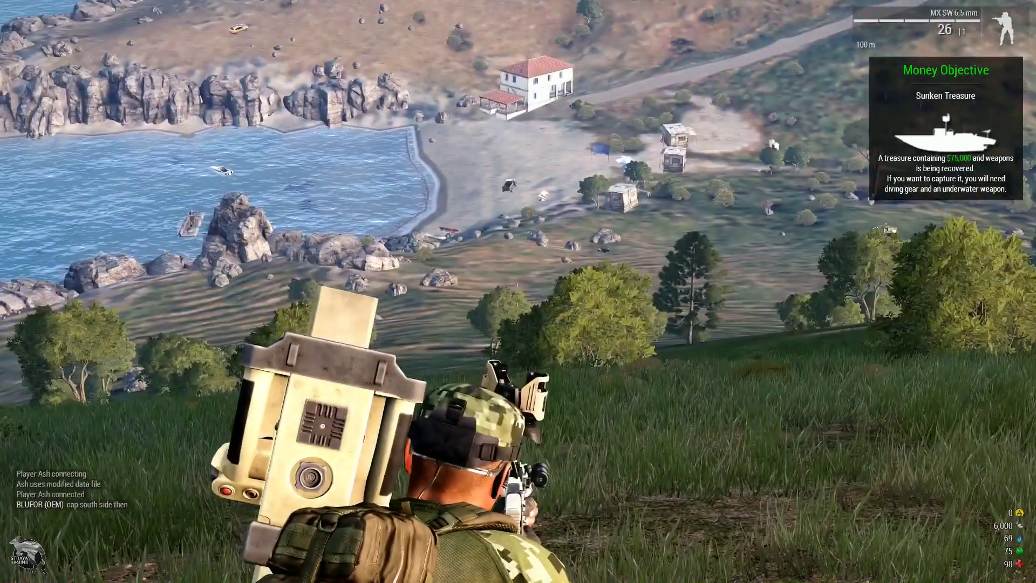
# Examine the display, post-processing and antialiasing settings in the in-game video options and return to play.
pyautogui.press('Escape')
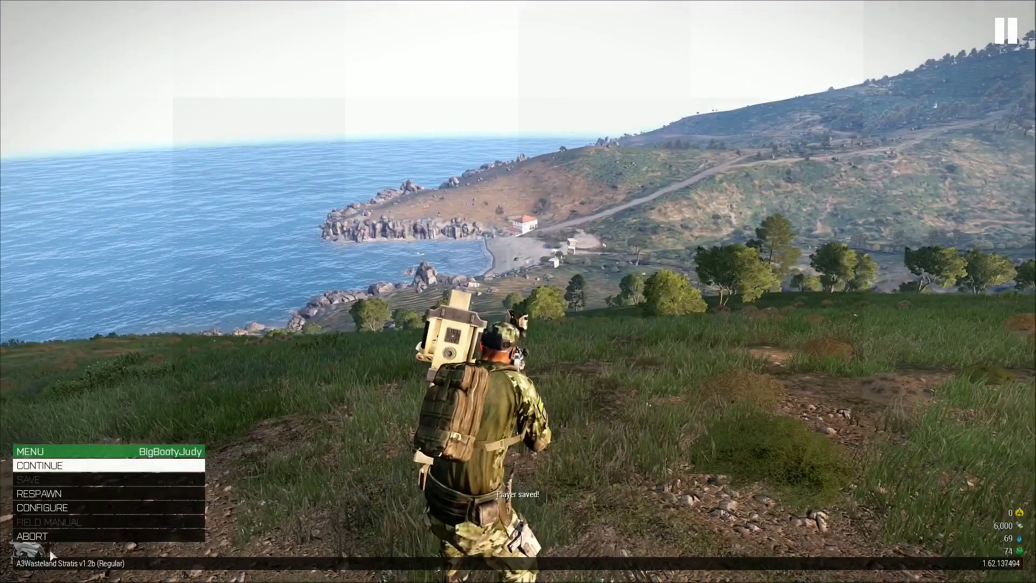
pyautogui.click(49, 507)
pyautogui.click(48, 465)
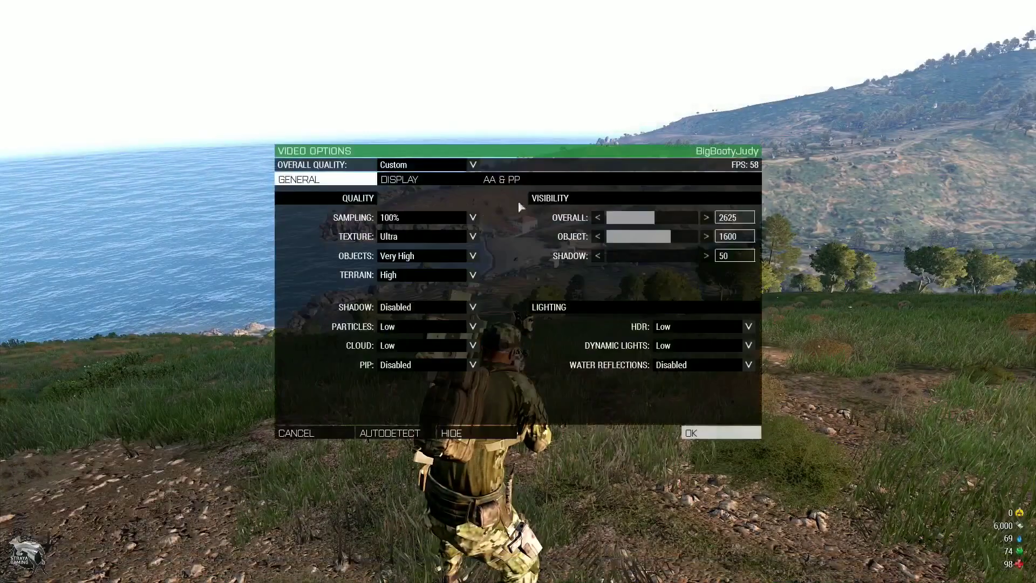
pyautogui.click(421, 180)
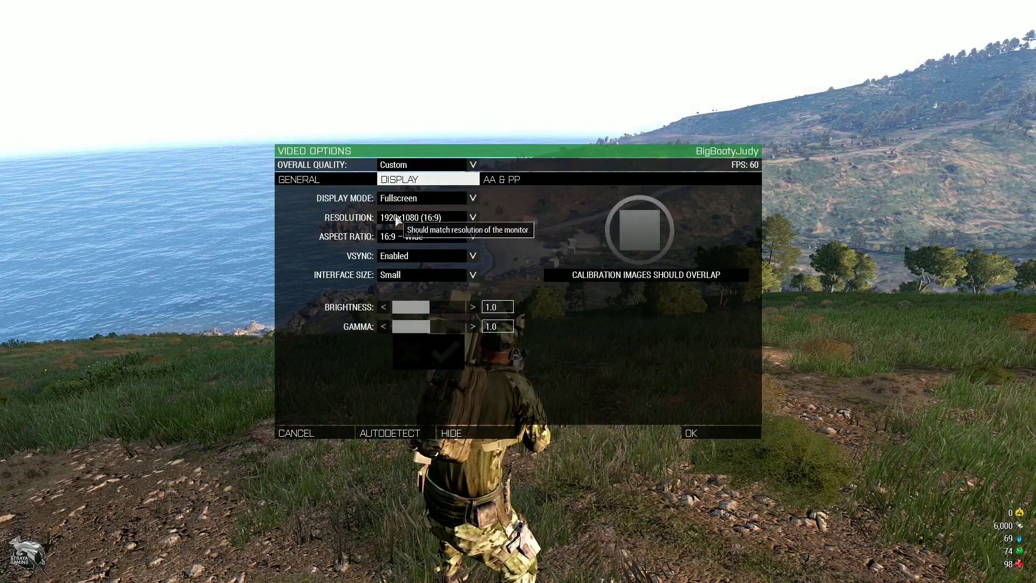
pyautogui.click(510, 181)
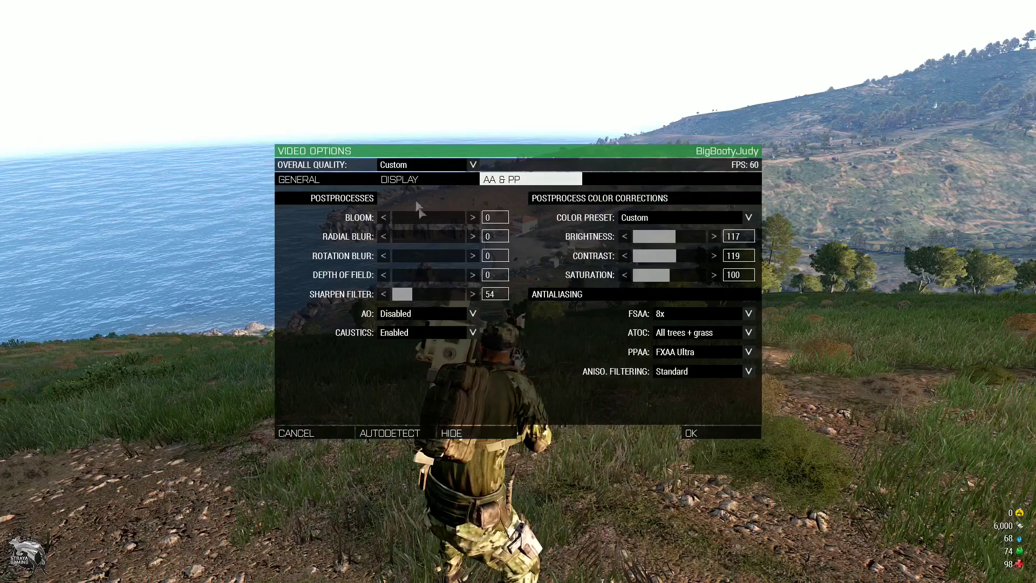
pyautogui.press('Escape')
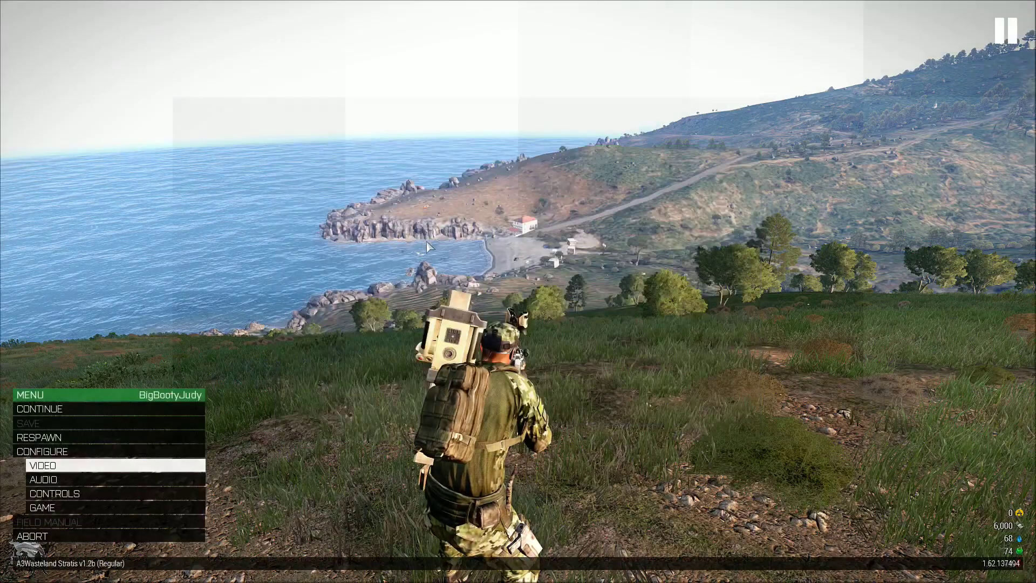
pyautogui.press('Escape')
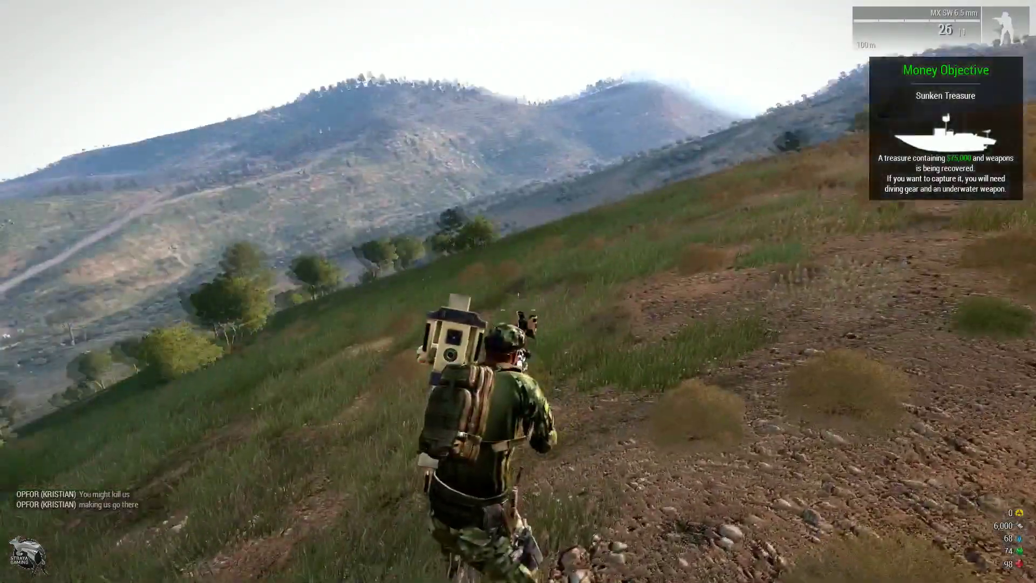
# Reopen the video options from the pause menu, inspect the FSAA antialiasing setting, and resume the game.
pyautogui.press('Escape')
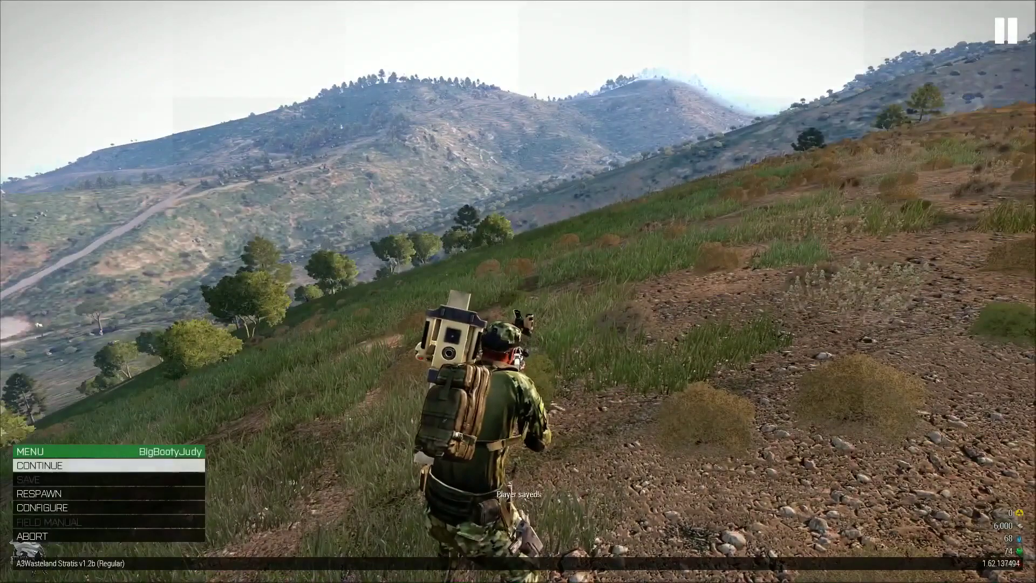
pyautogui.press('Escape')
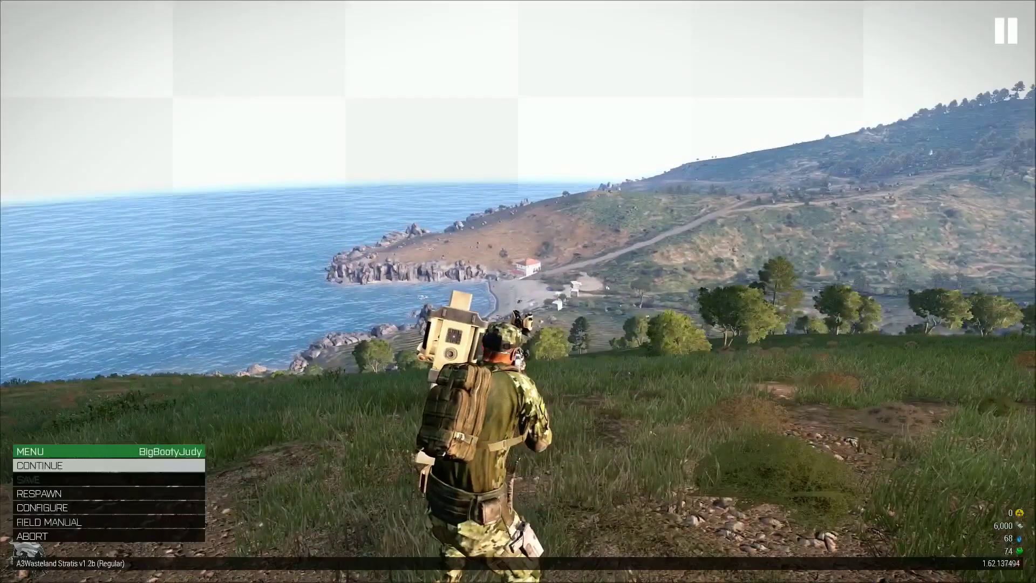
pyautogui.click(73, 504)
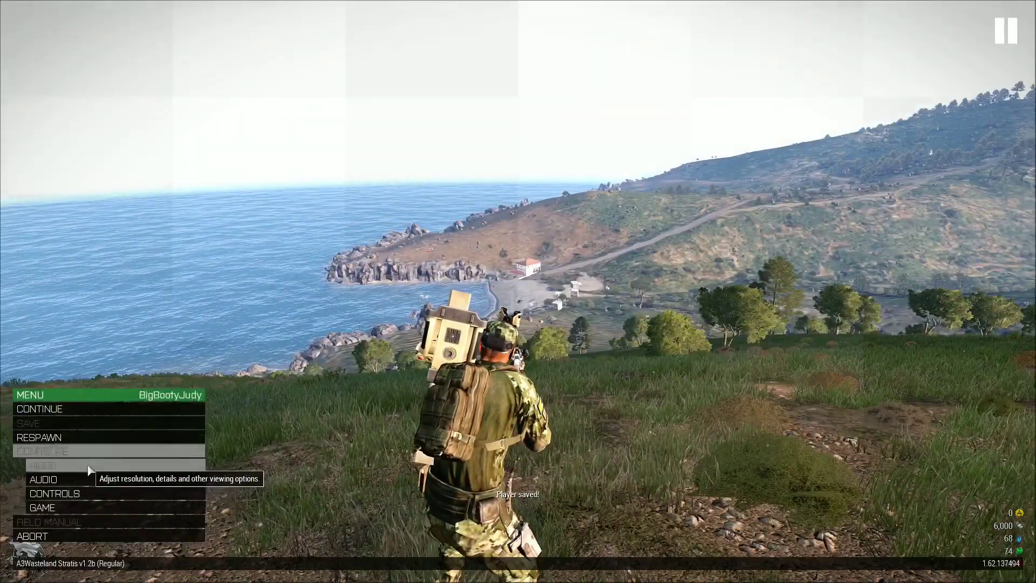
pyautogui.click(43, 465)
pyautogui.click(504, 180)
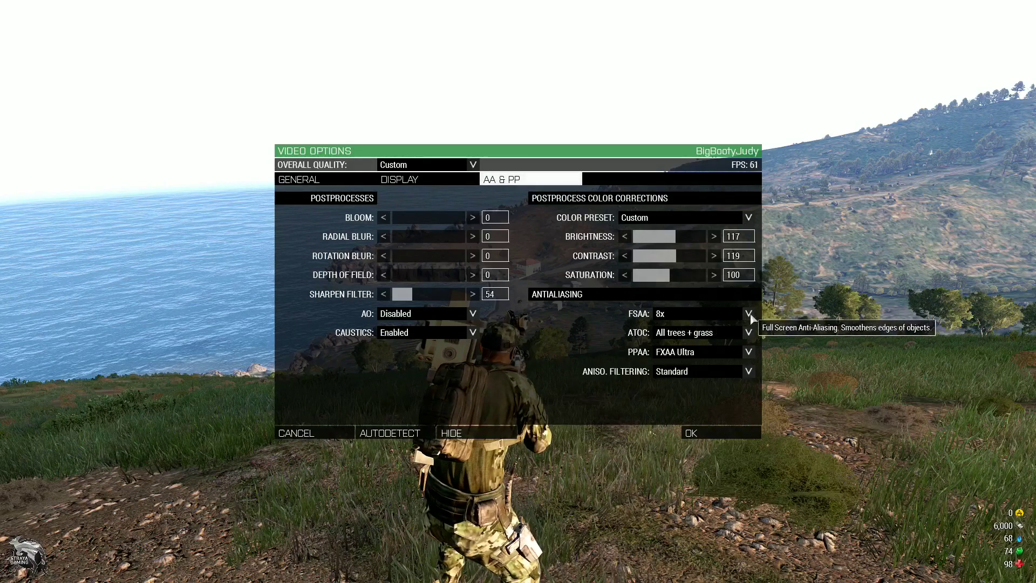
pyautogui.press('Escape')
pyautogui.press('Escape')
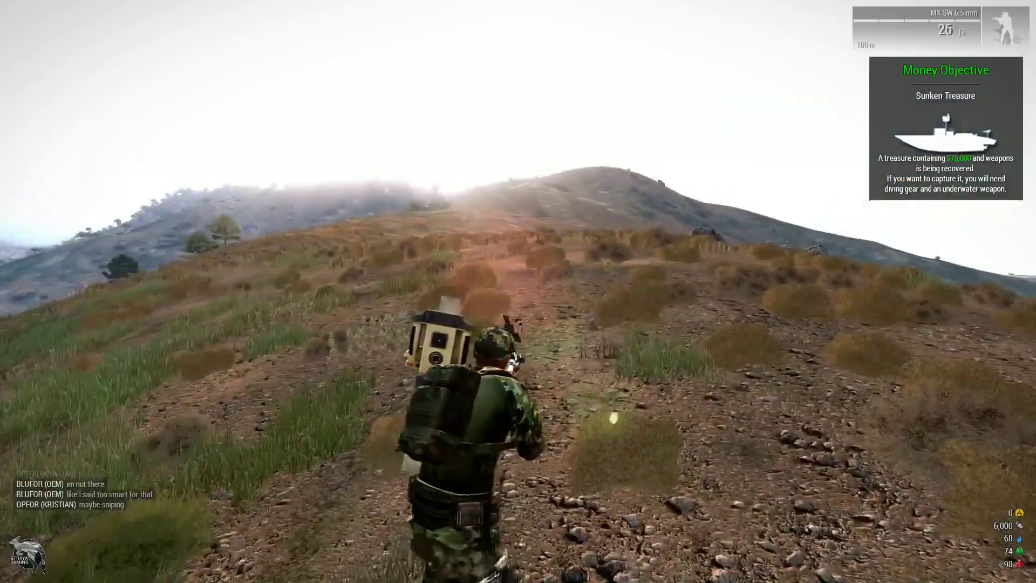
pyautogui.press('c')
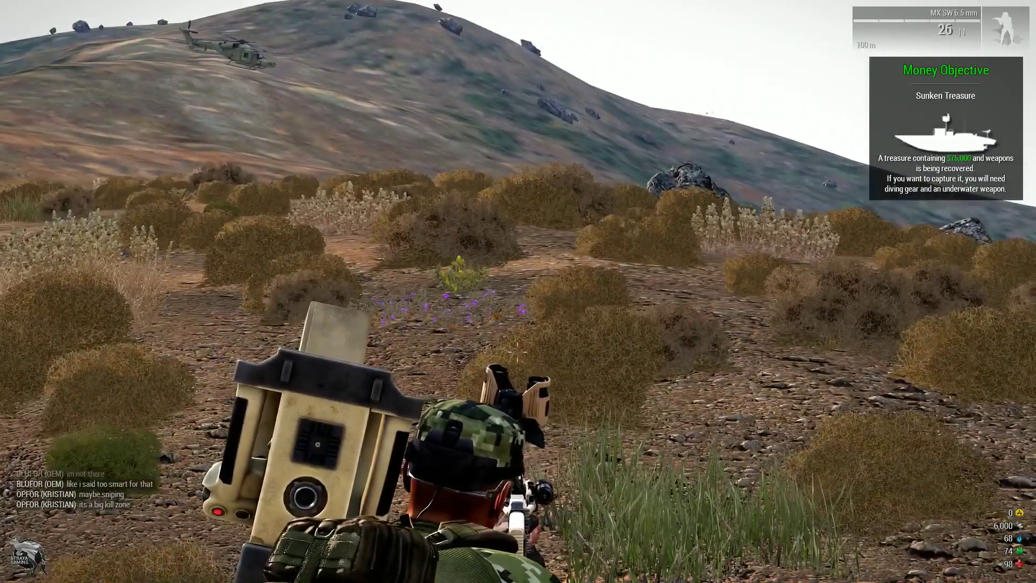
pyautogui.press('KP_0')
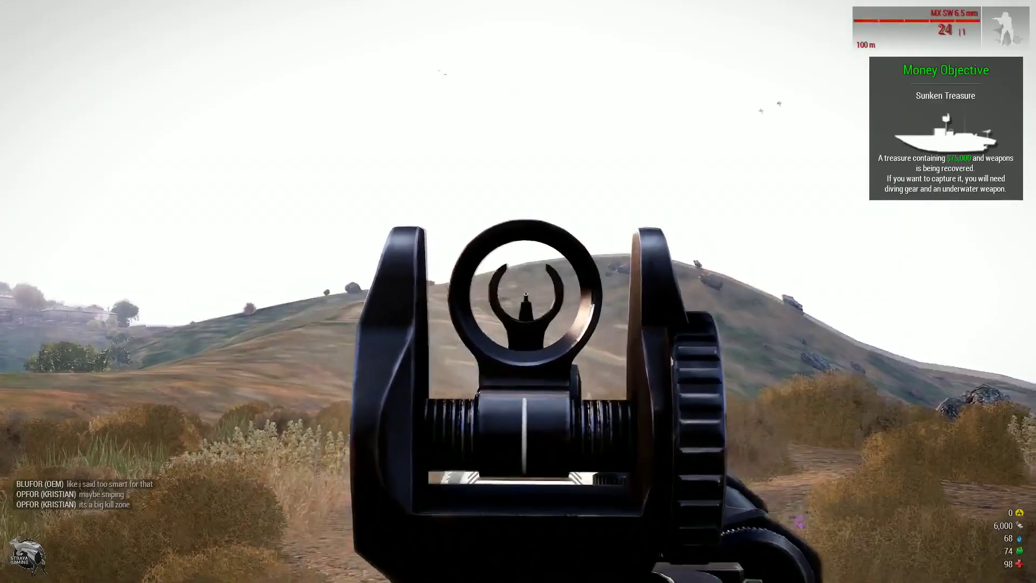
pyautogui.click(522, 298)
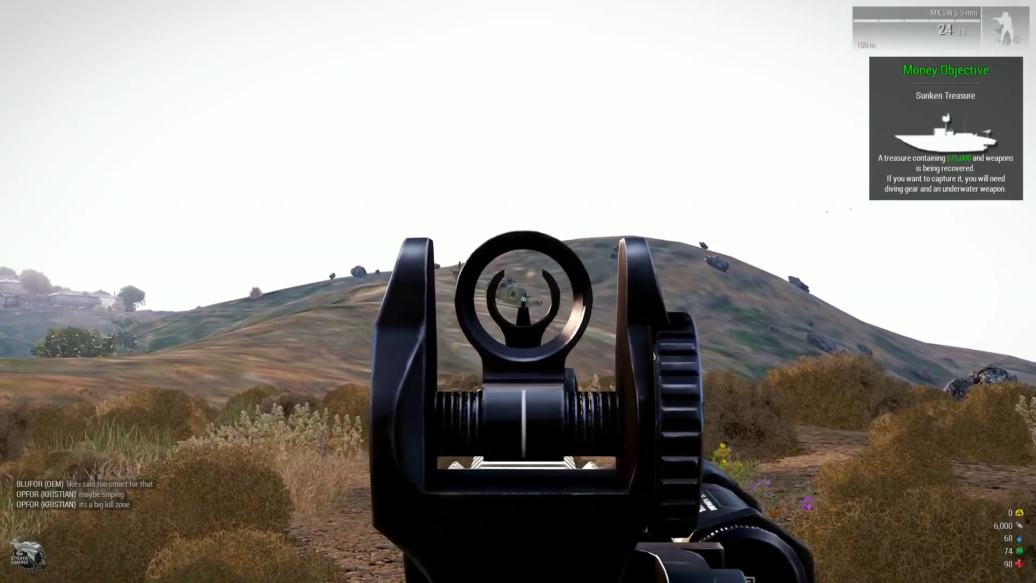
pyautogui.click(522, 298)
pyautogui.click(523, 297)
pyautogui.click(522, 298)
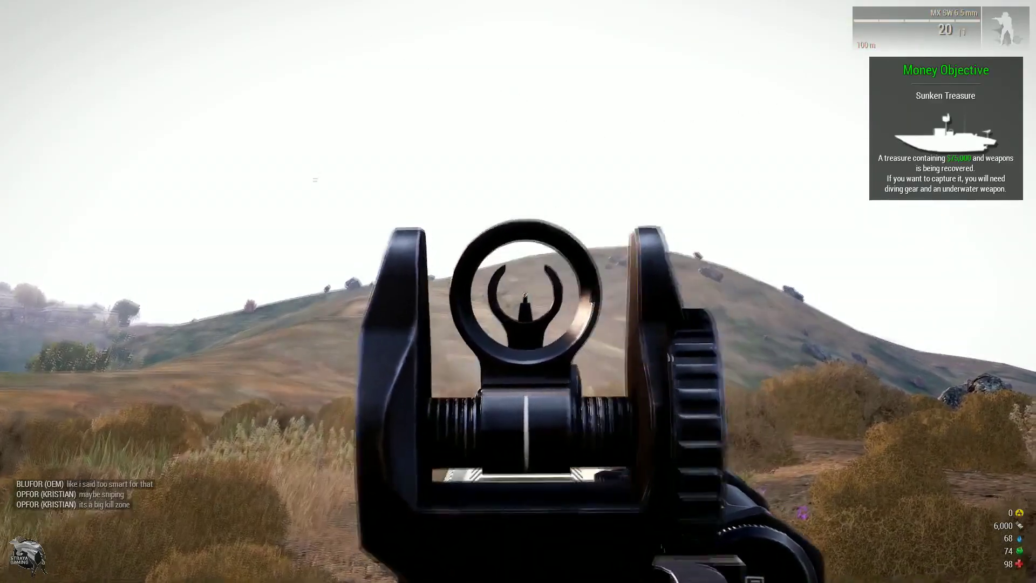
pyautogui.press('KP_0')
pyautogui.press('w')
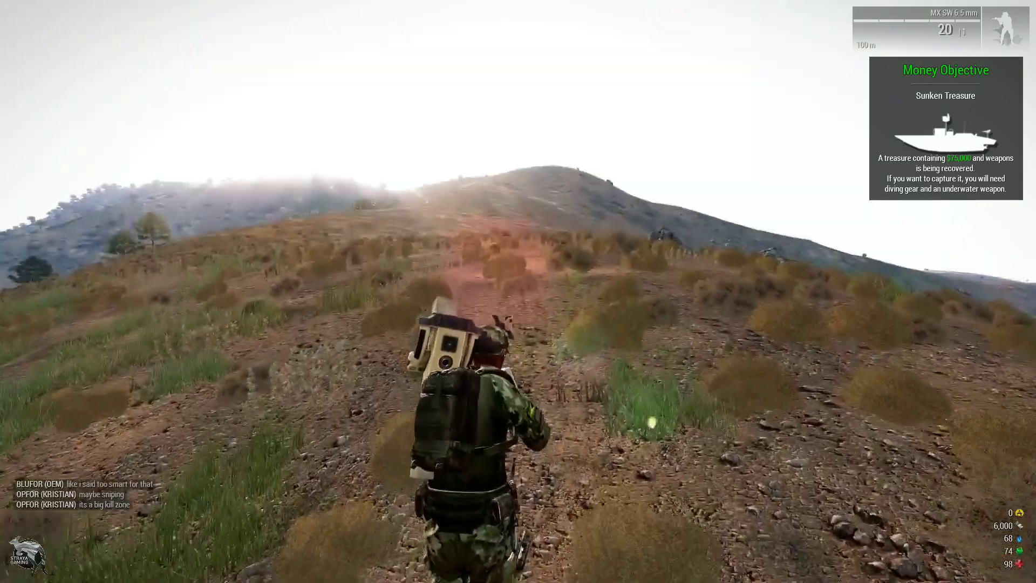
pyautogui.press('w')
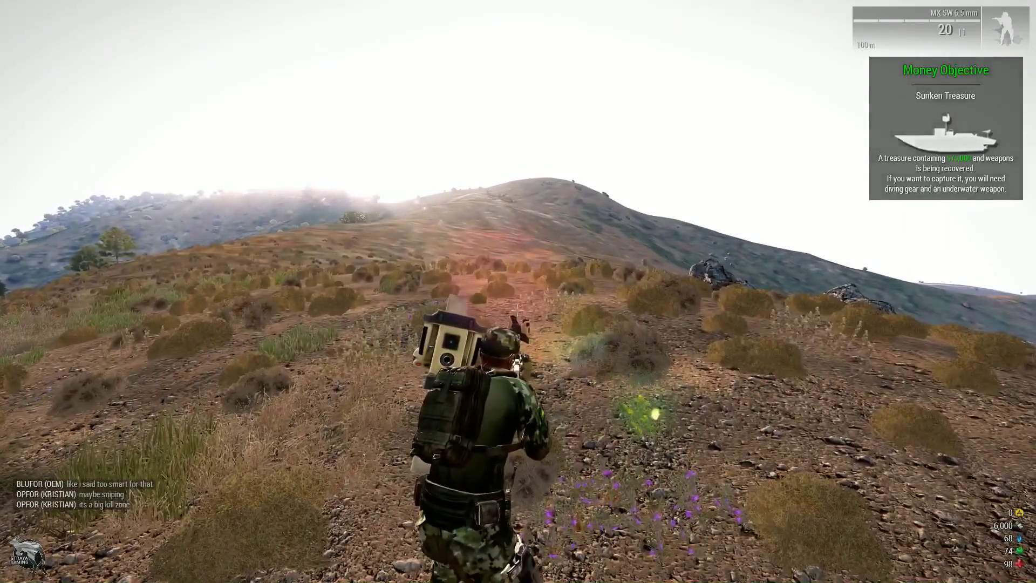
# Open the antialiasing and post-processing video options and review the available PPAA modes, keeping FXAA Ultra.
pyautogui.press('Escape')
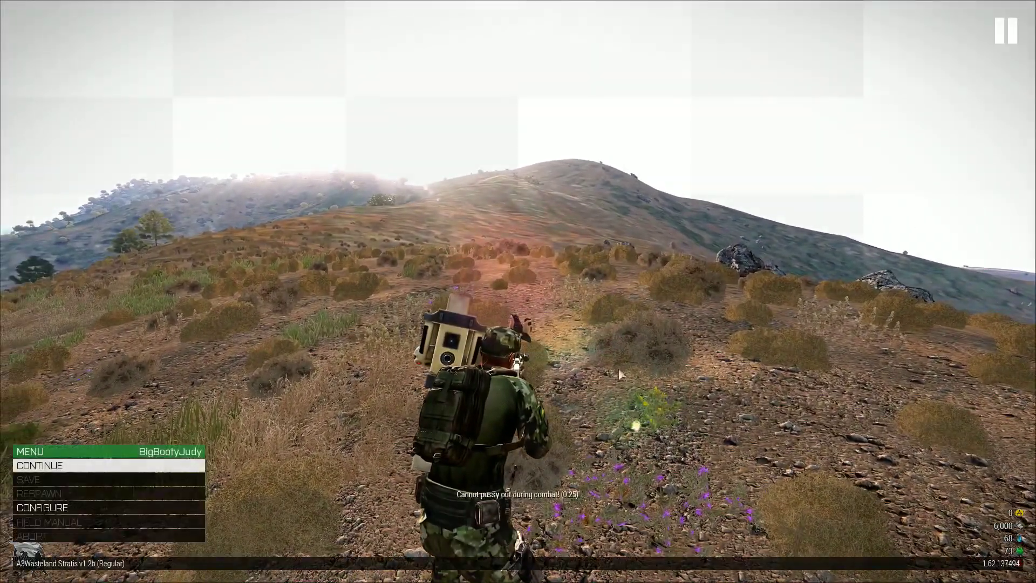
pyautogui.click(73, 510)
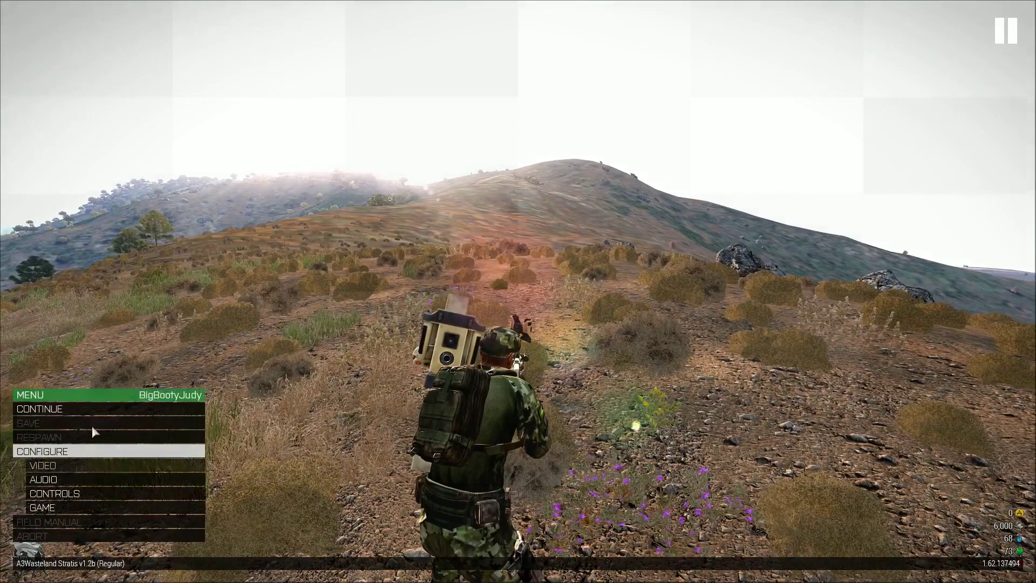
pyautogui.click(83, 467)
pyautogui.click(516, 183)
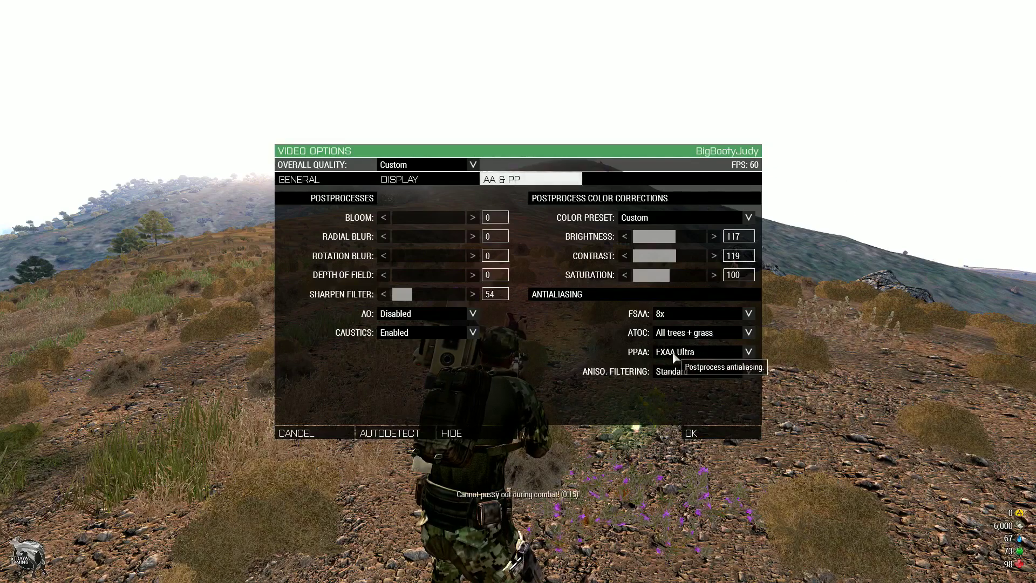
pyautogui.click(700, 352)
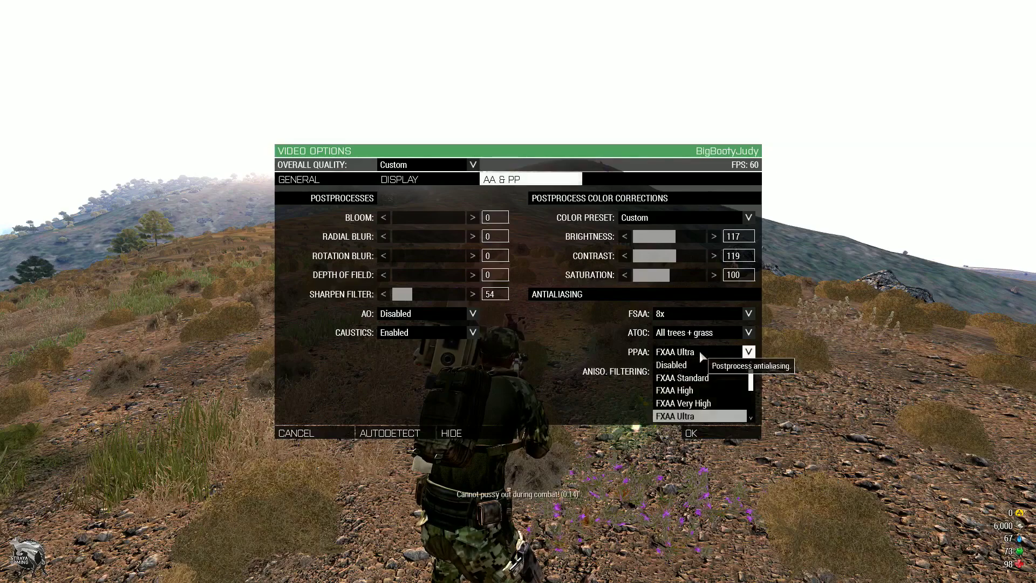
pyautogui.click(732, 352)
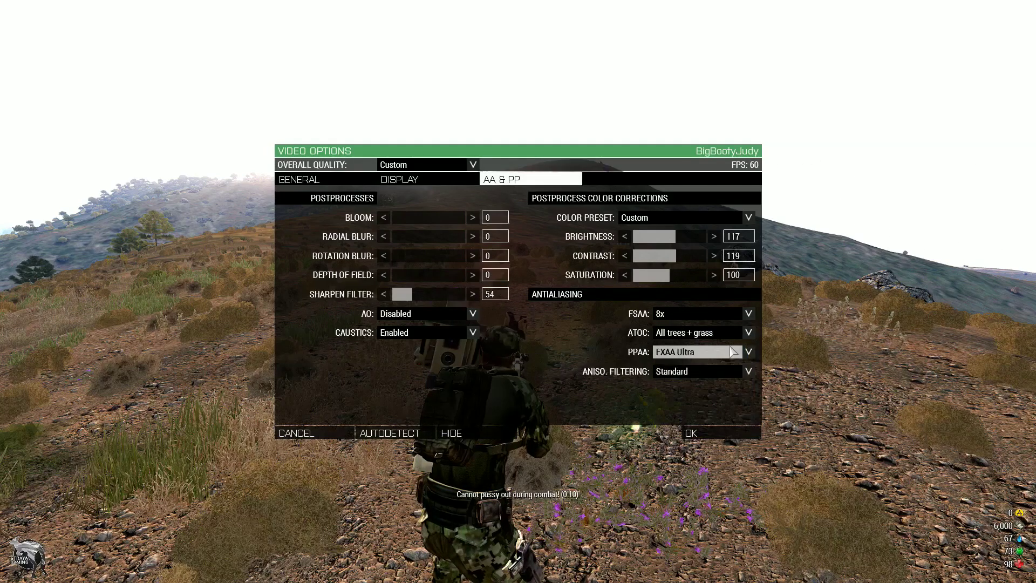
# Set anisotropic filtering to Ultra, accept the video options and resume the game.
pyautogui.click(681, 373)
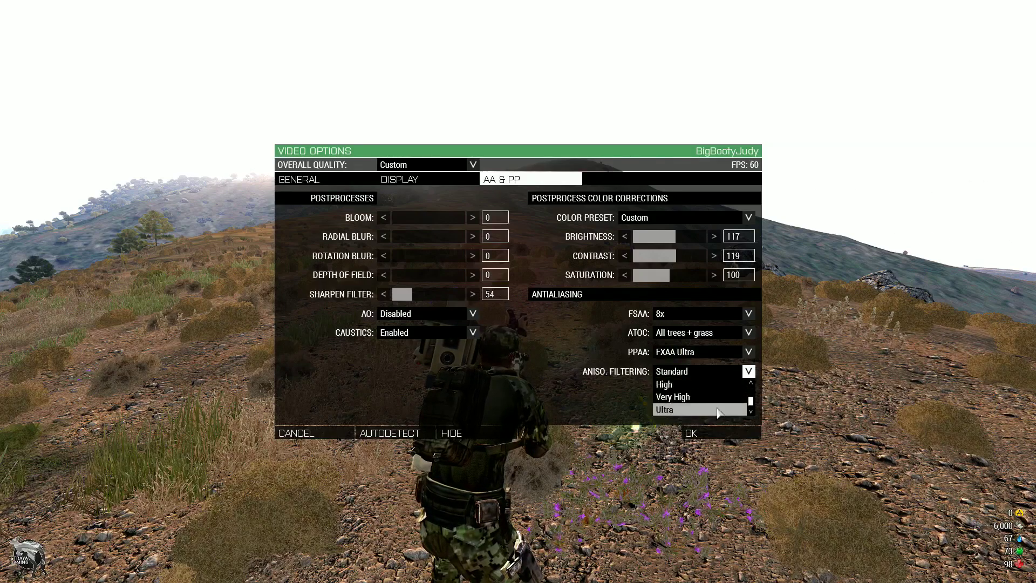
pyautogui.click(718, 411)
pyautogui.click(714, 428)
pyautogui.press('Escape')
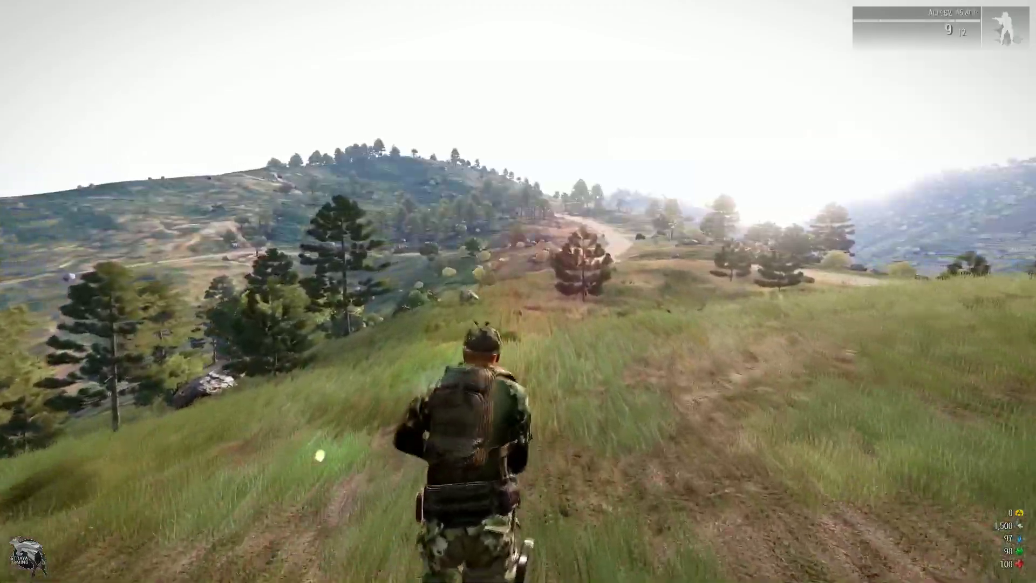
pyautogui.press('w')
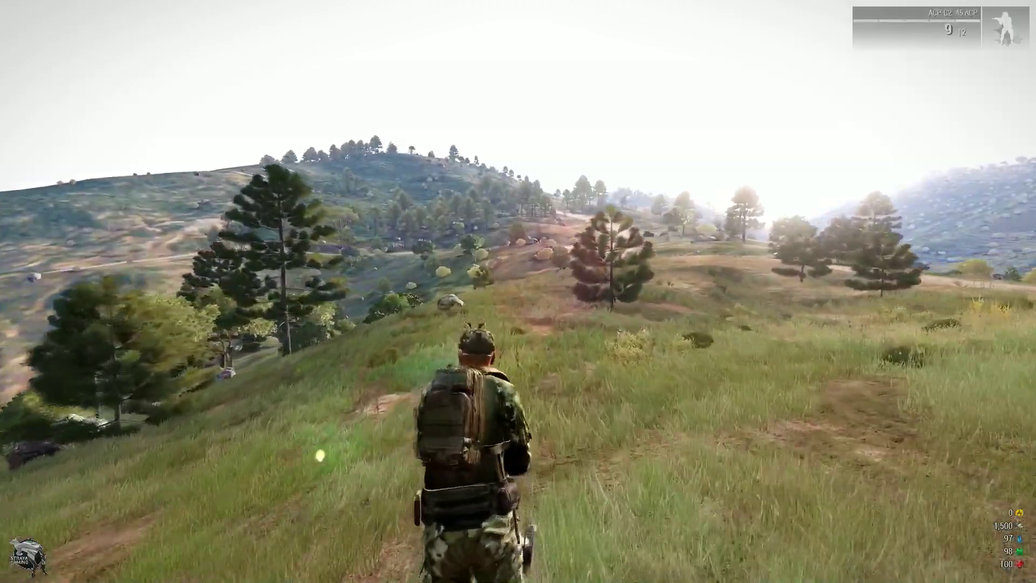
pyautogui.press('w')
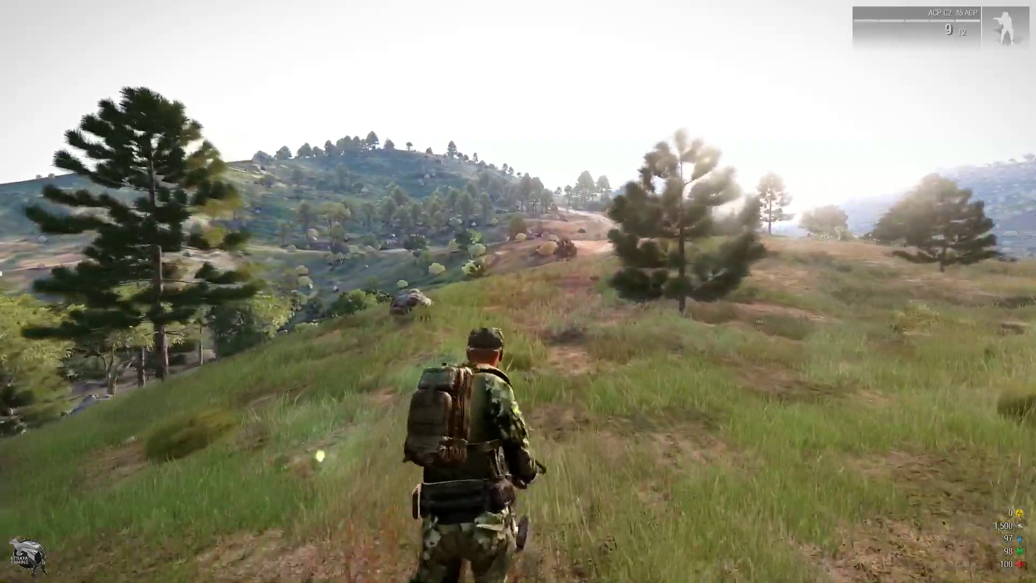
pyautogui.press('w')
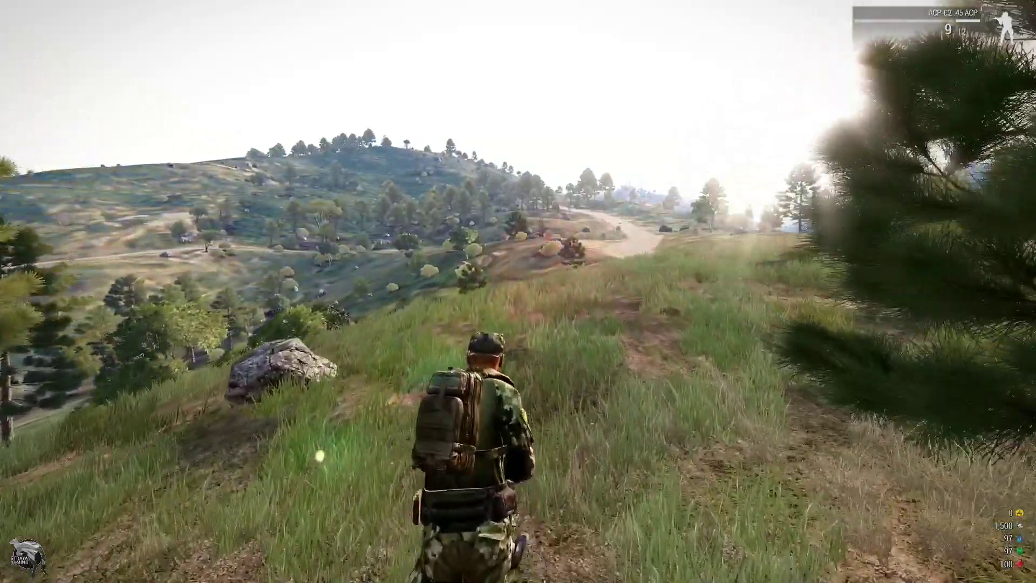
pyautogui.press('w')
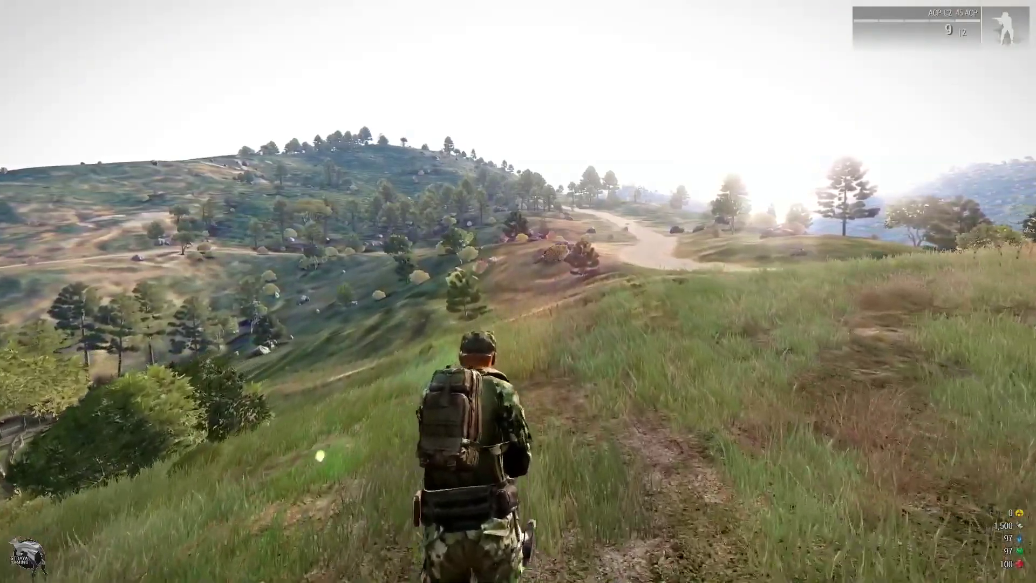
pyautogui.press('w')
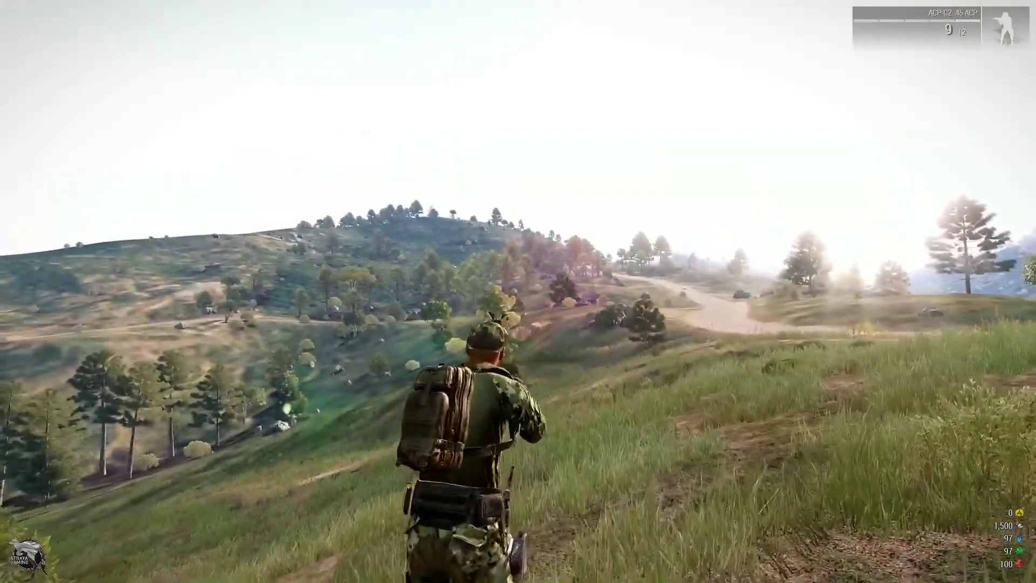
pyautogui.press('KP_Enter')
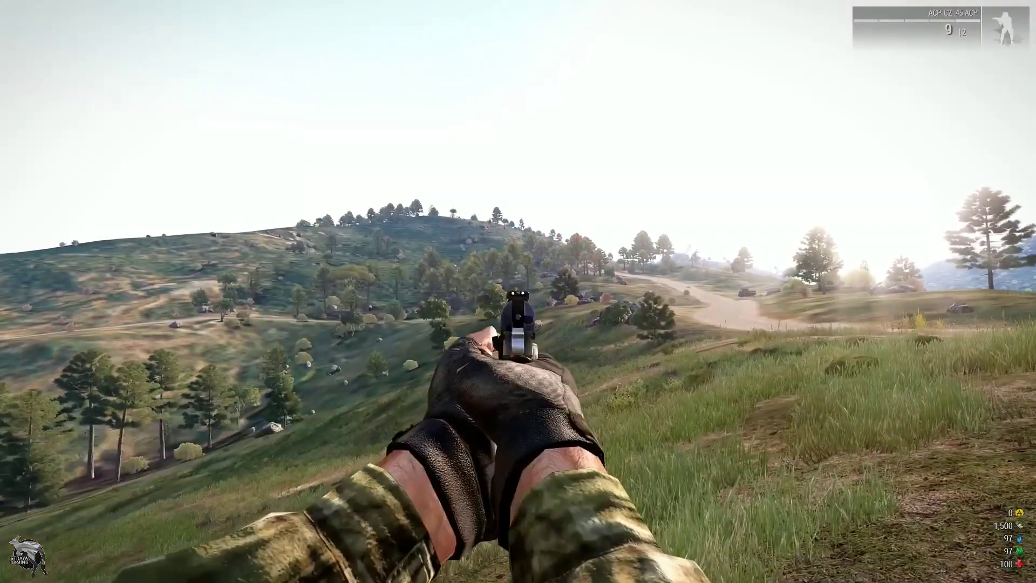
pyautogui.press('w')
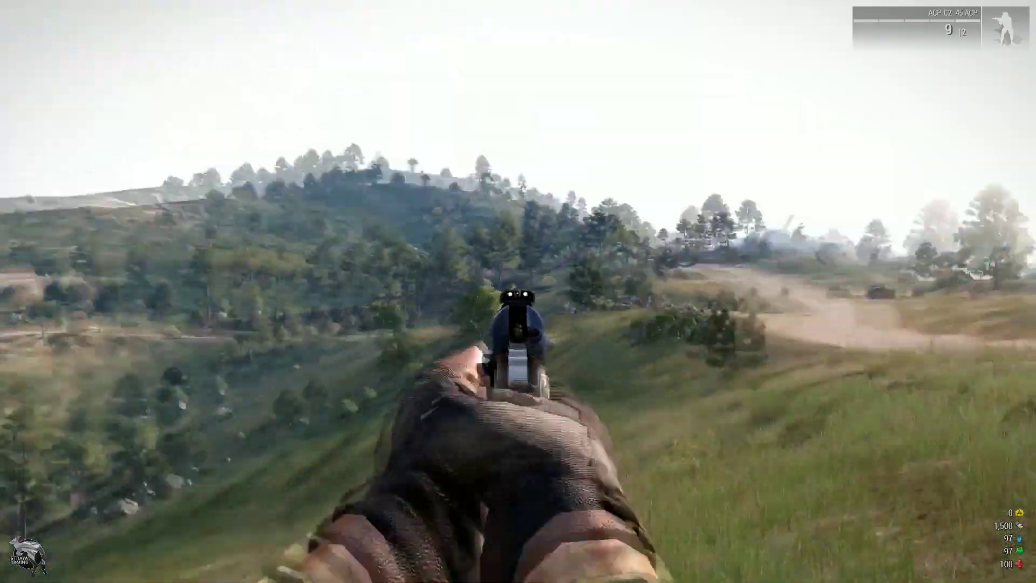